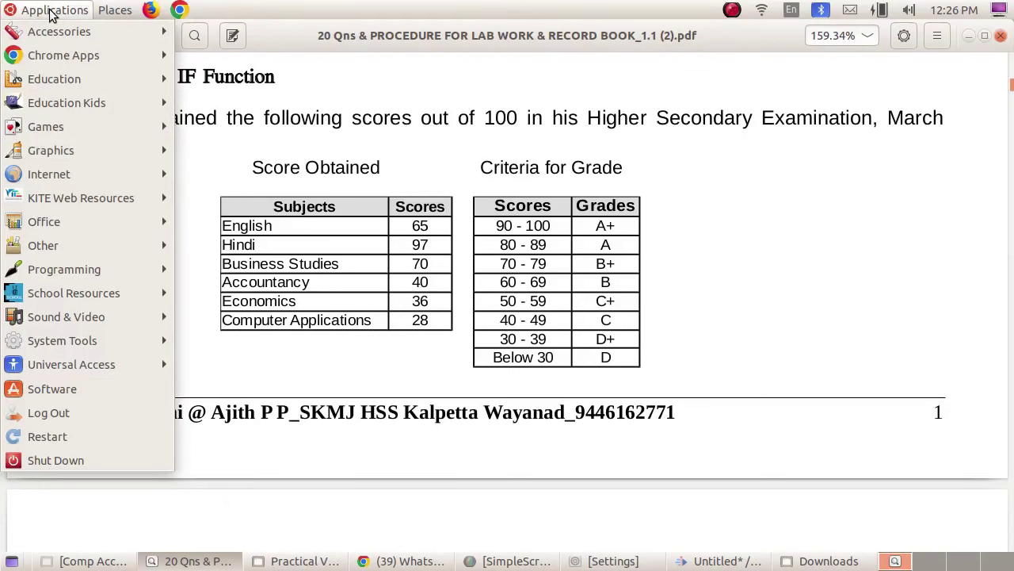
Step: Open a new LibreOffice Calc spreadsheet and enter the headers Subjects, Scores and Grade in A1:C1
mouse_move(65, 225)
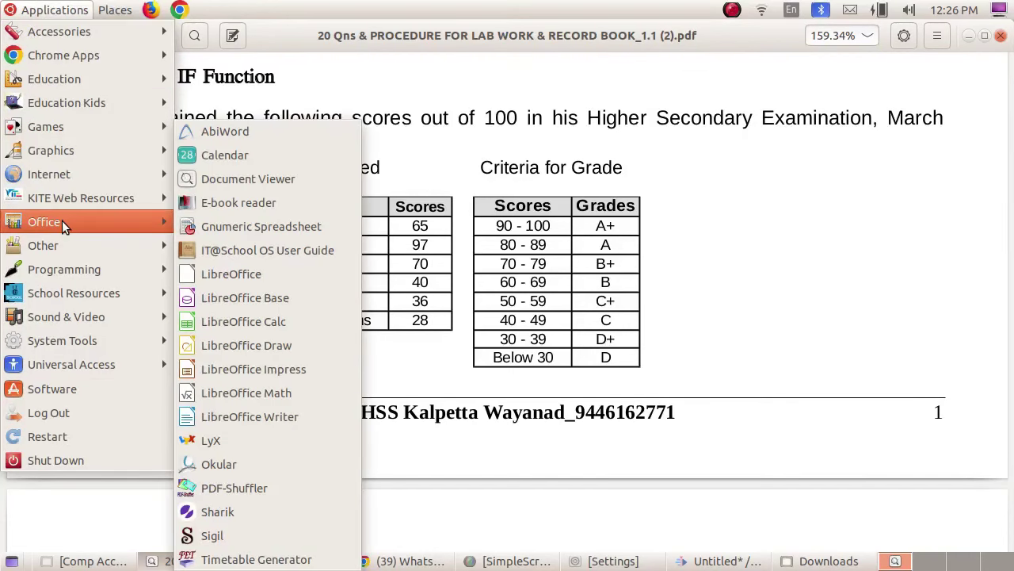
click(296, 321)
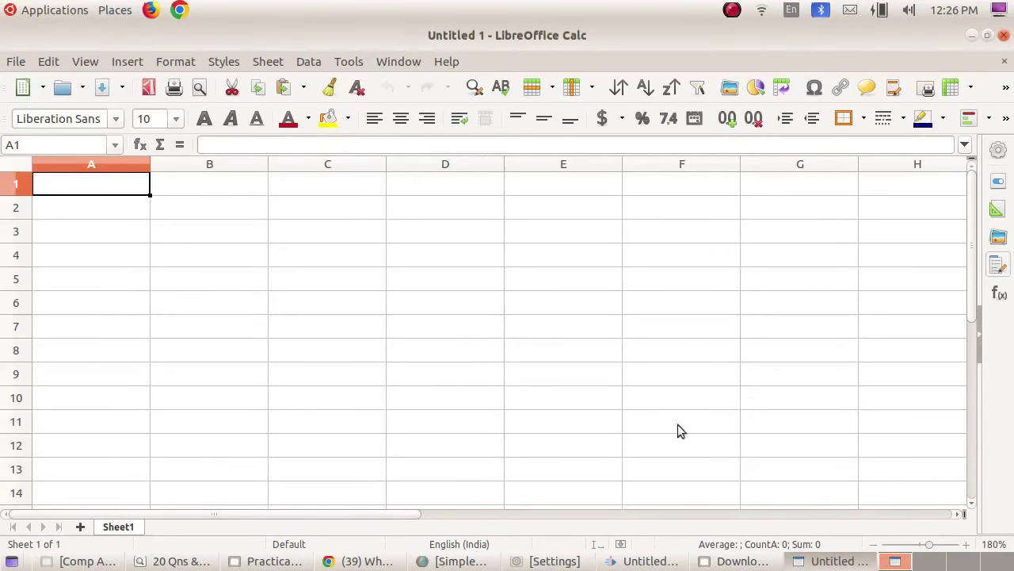
click(81, 227)
drag(84, 210, 83, 194)
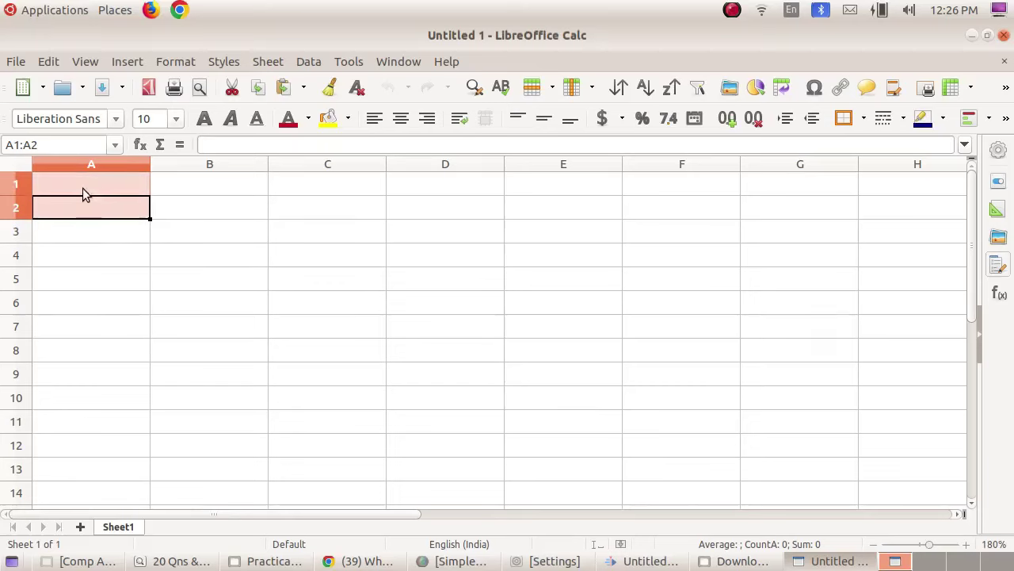
text(Subjects)
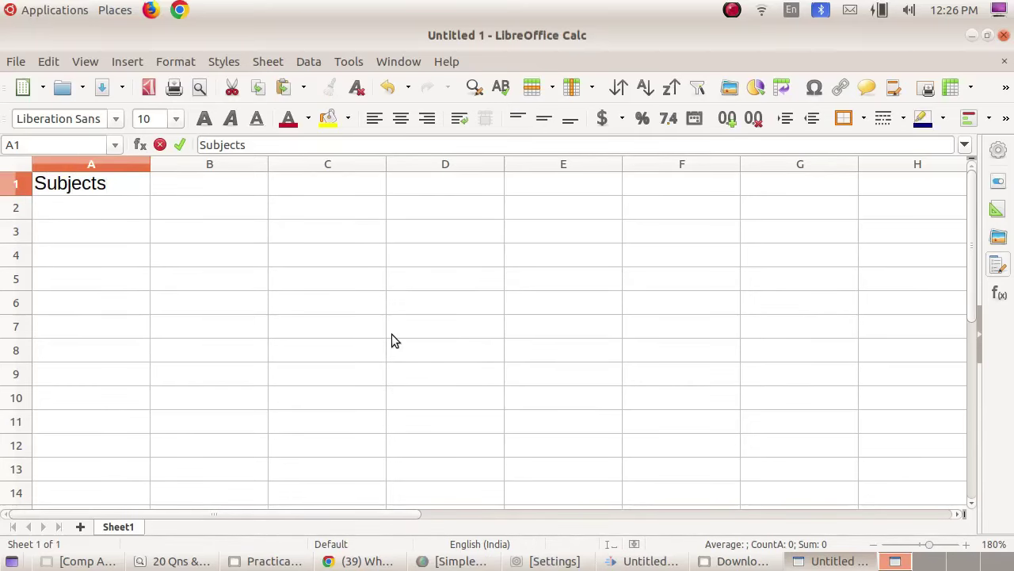
key(Tab)
text(Scores)
key(Tab)
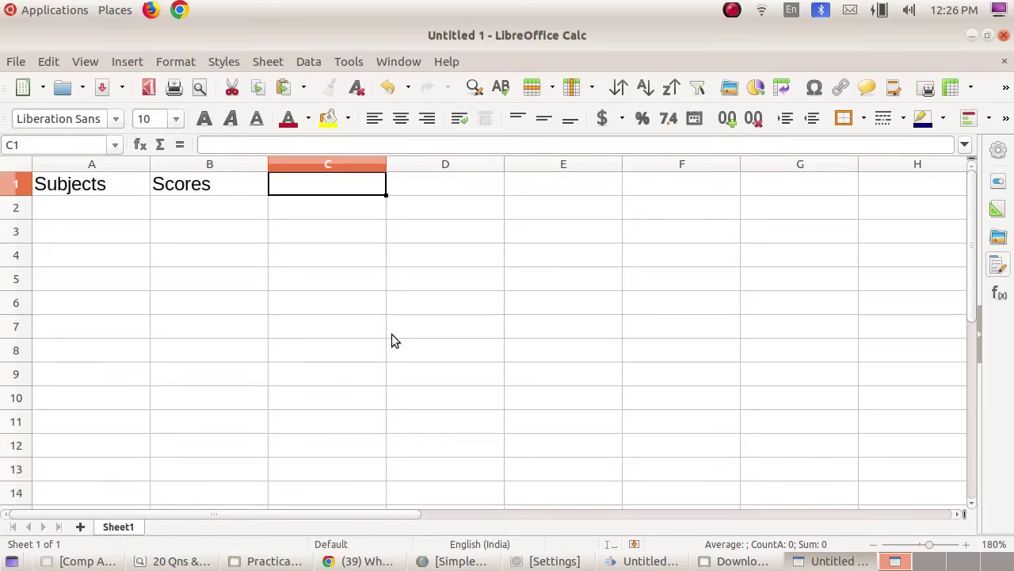
text(Grade)
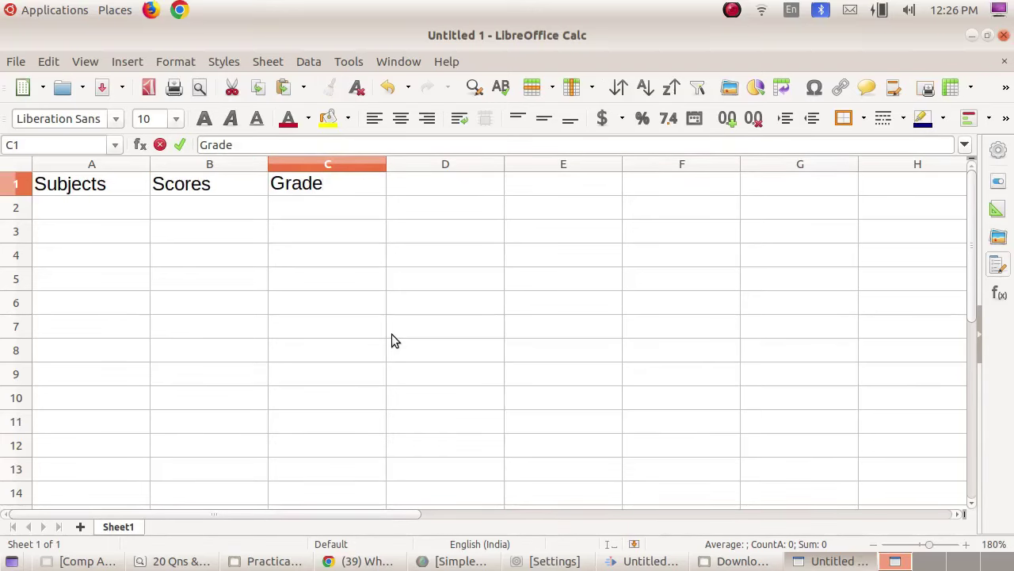
key(Down)
Step: Enter the subjects English in A2 and Hindi in A3
key(Left)
key(Left)
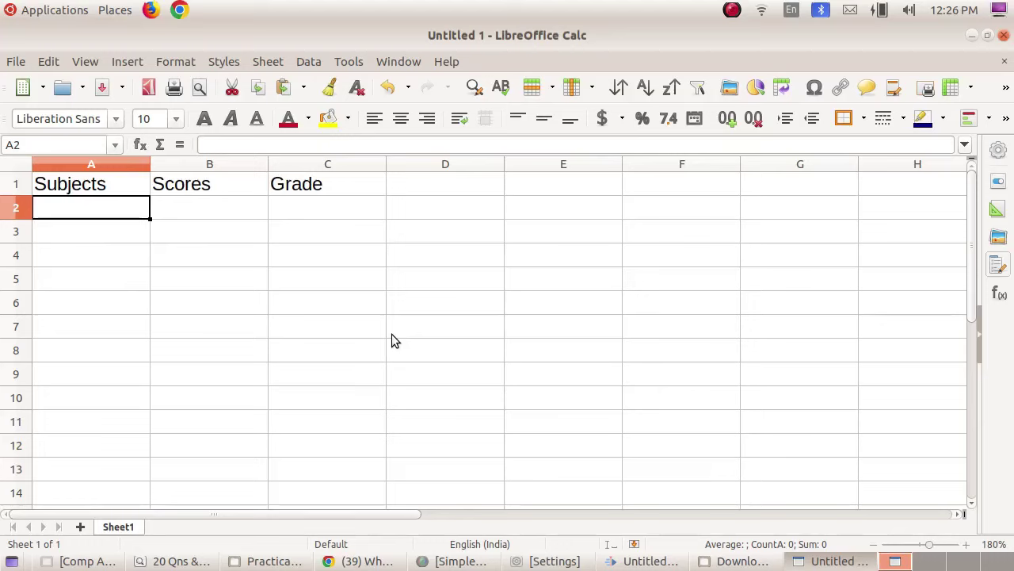
text(Englsi)
key(BackSpace)
key(BackSpace)
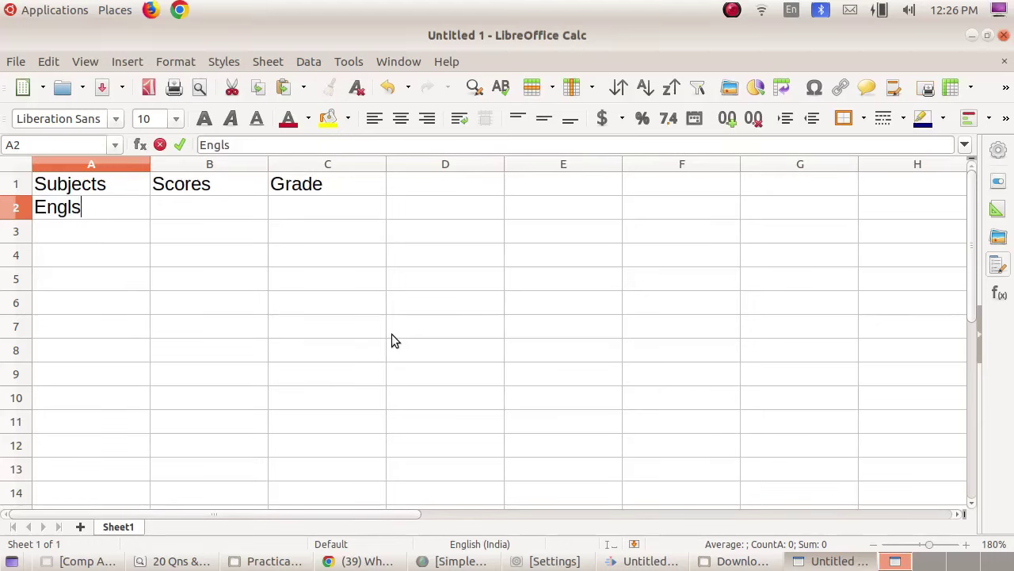
text(ish)
key(Return)
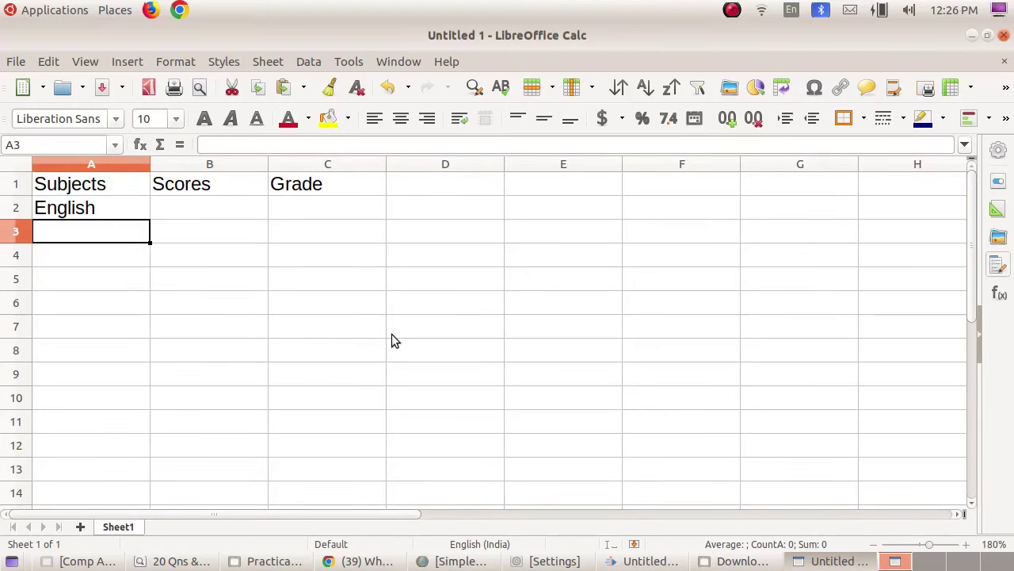
text(Hindi)
key(Return)
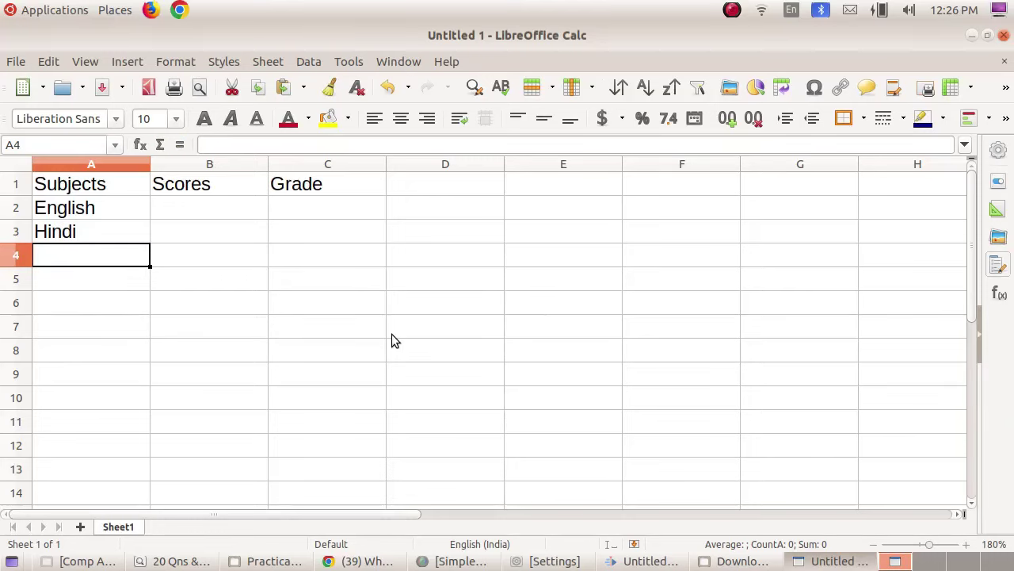
Step: Enter Business Studies in A4 and Accountancy in A5
text(us)
key(BackSpace)
key(BackSpace)
text(B)
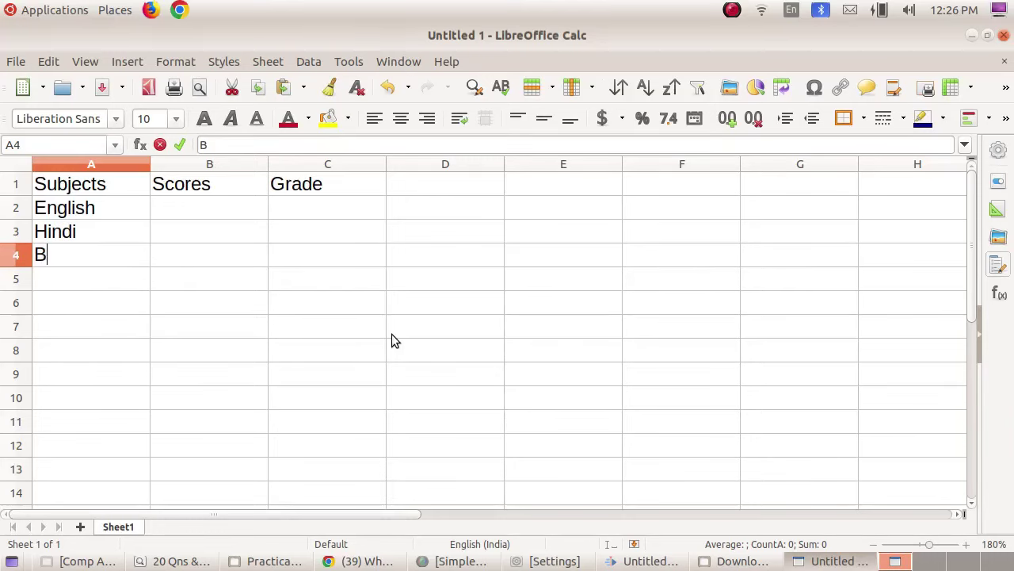
text(usiness Stude)
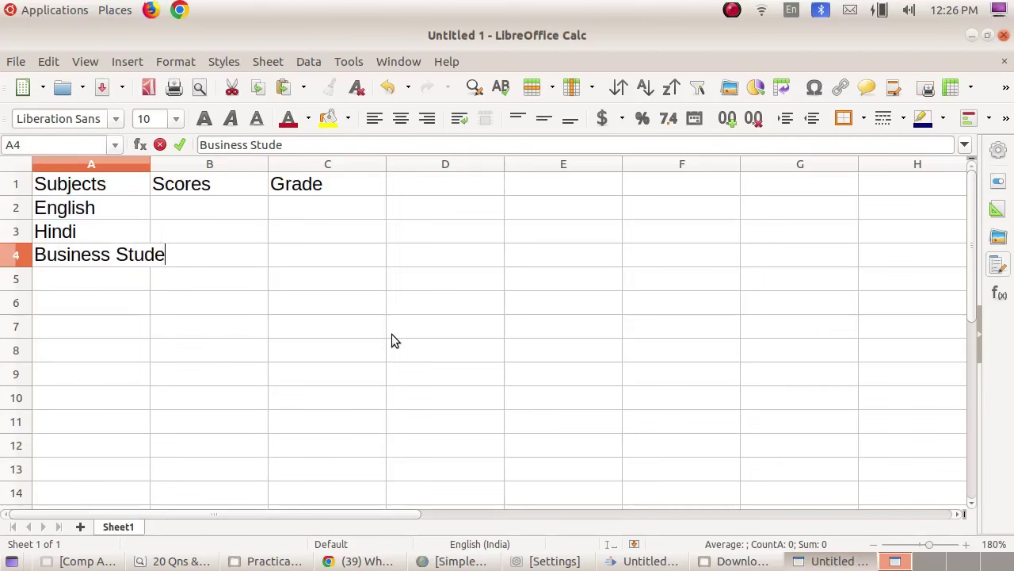
key(BackSpace)
text(ies)
key(Return)
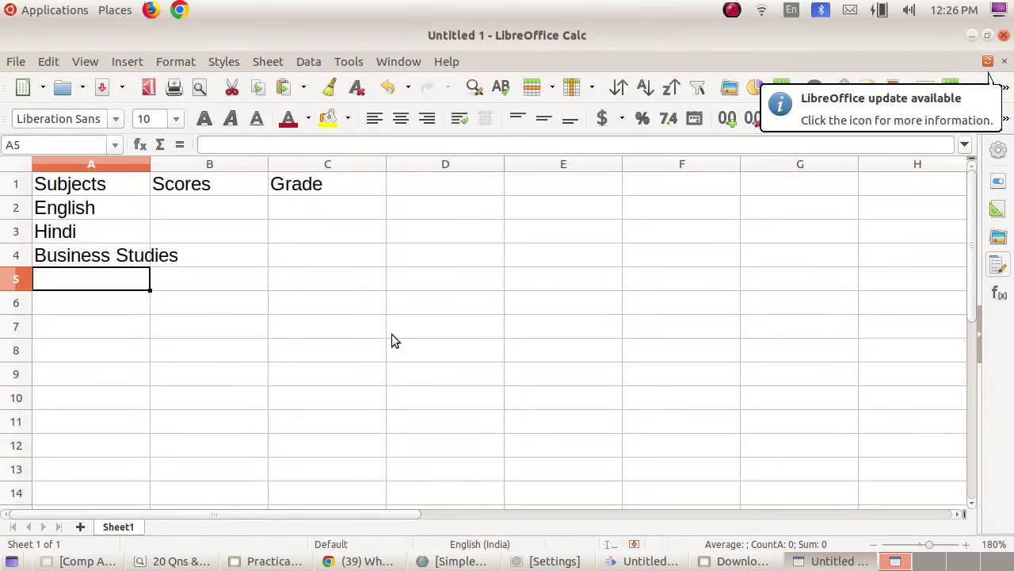
text(Accountancy)
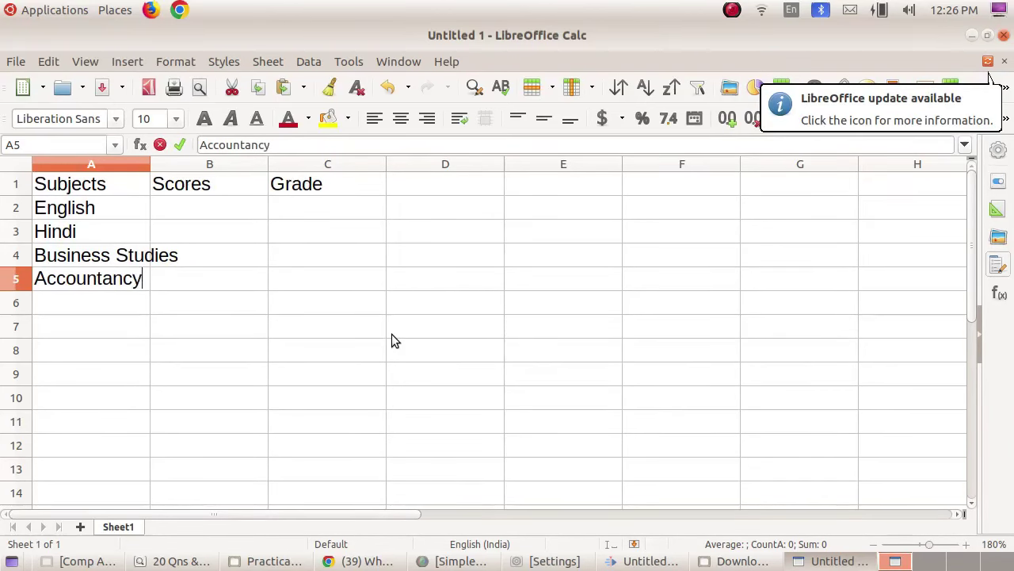
key(Return)
Step: Enter Economics in A6 and Computer Application in A7, and widen column A to fit the subject names
text(E)
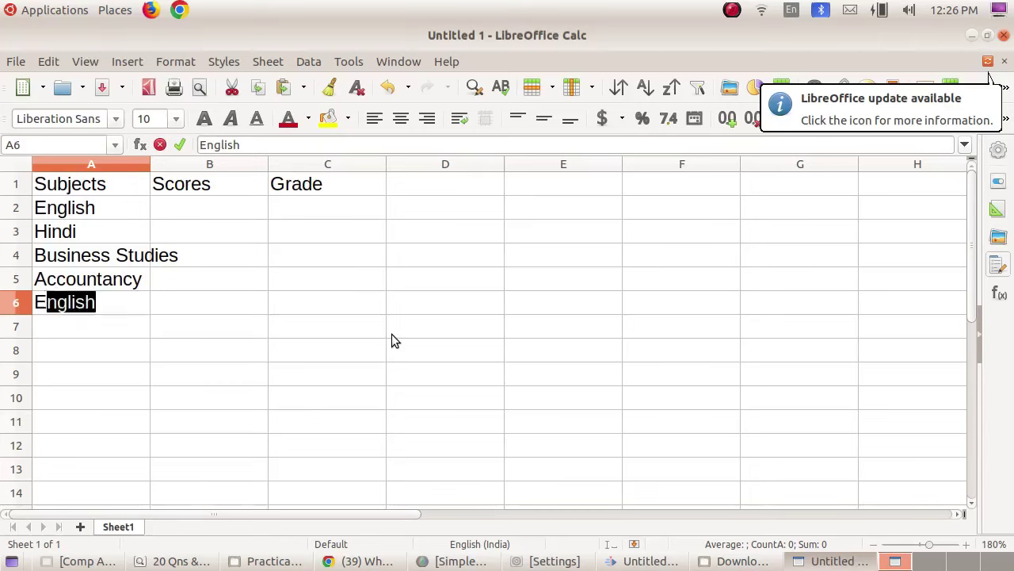
text(conomic)
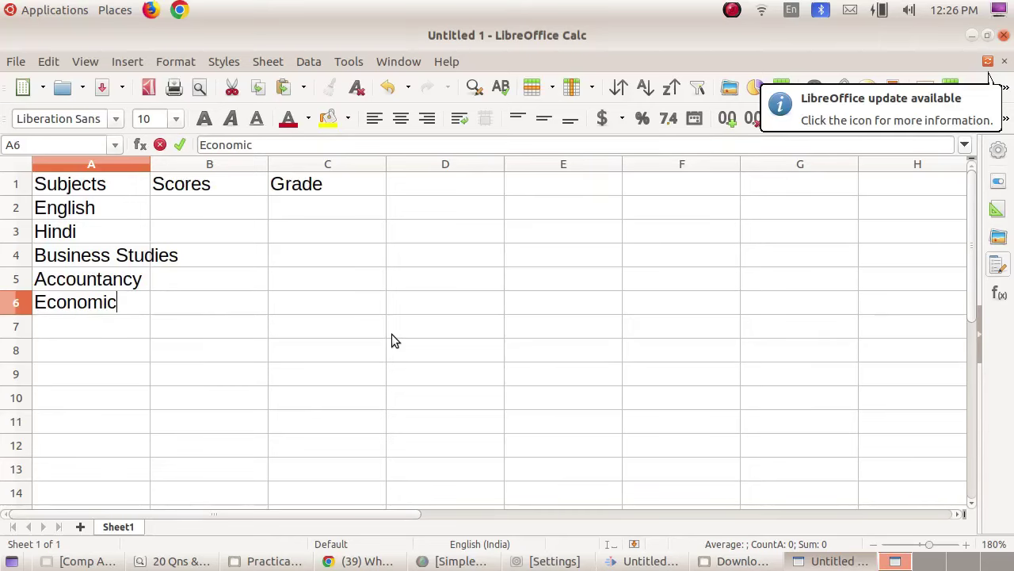
key(Return)
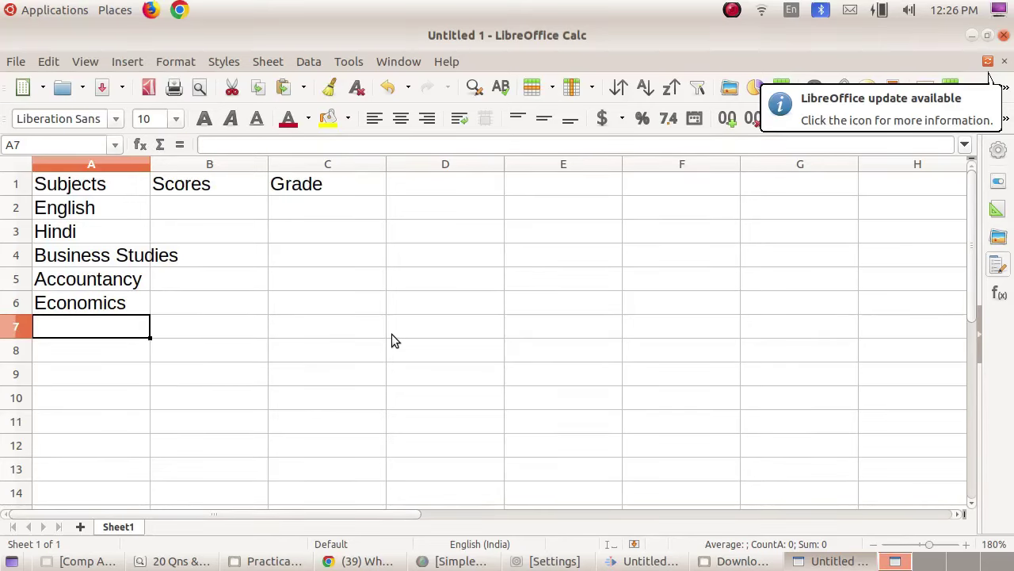
text(Computer App)
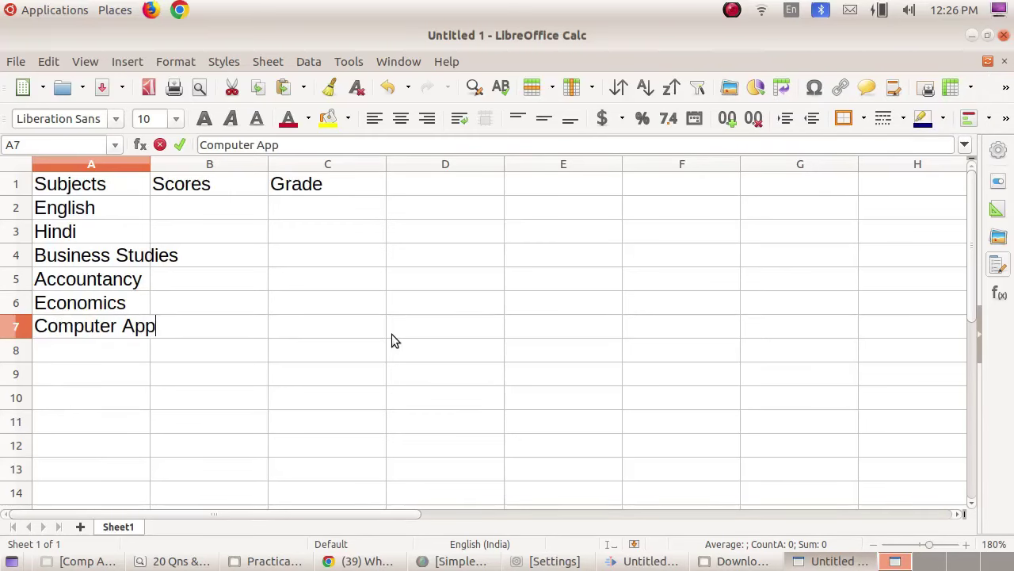
text(lication)
key(Return)
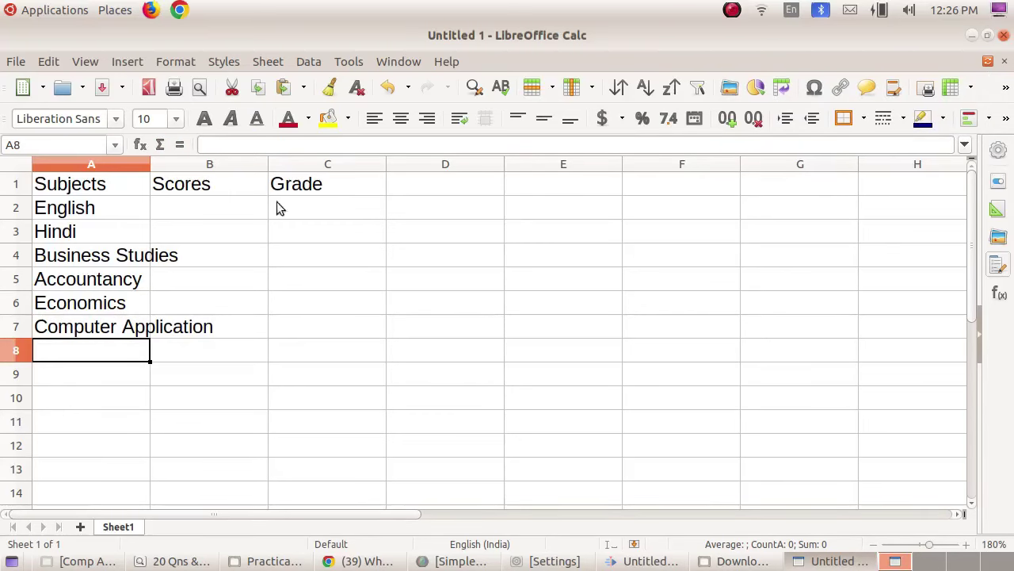
drag(149, 162, 229, 164)
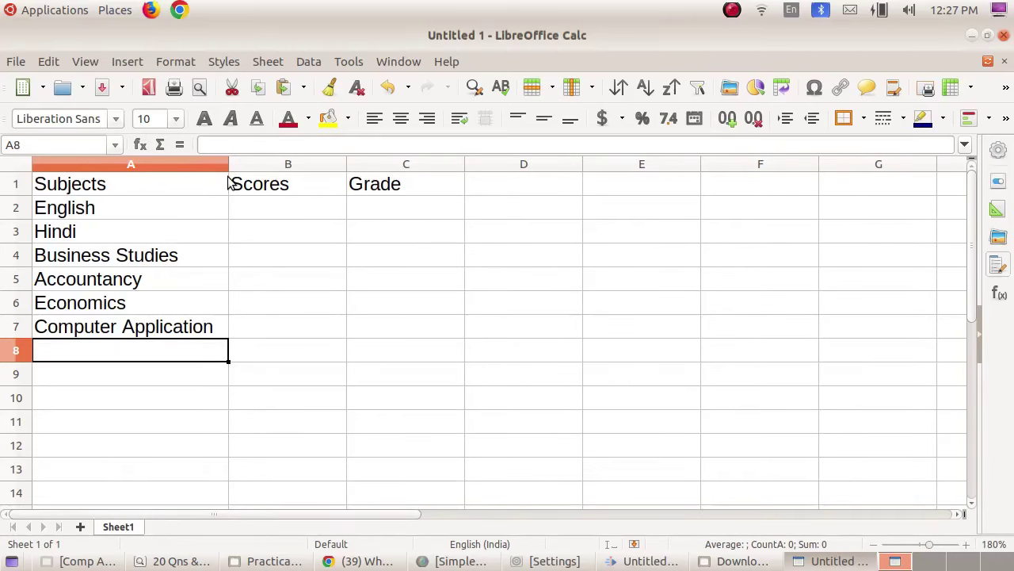
Step: Fill the Scores column in B2:B7 with 65, 97, 70, 40, 36 and 28
click(269, 208)
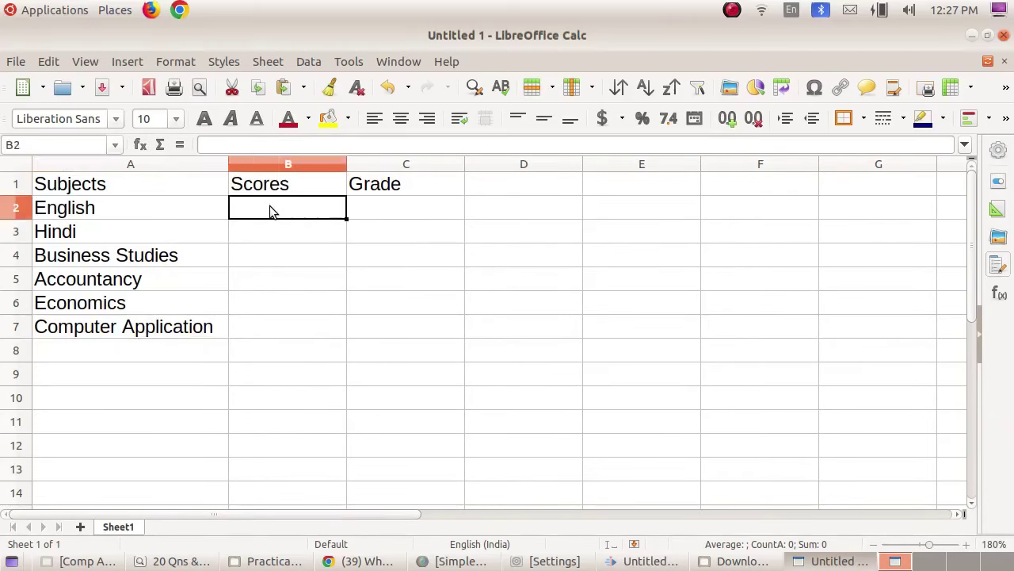
text(65)
key(Return)
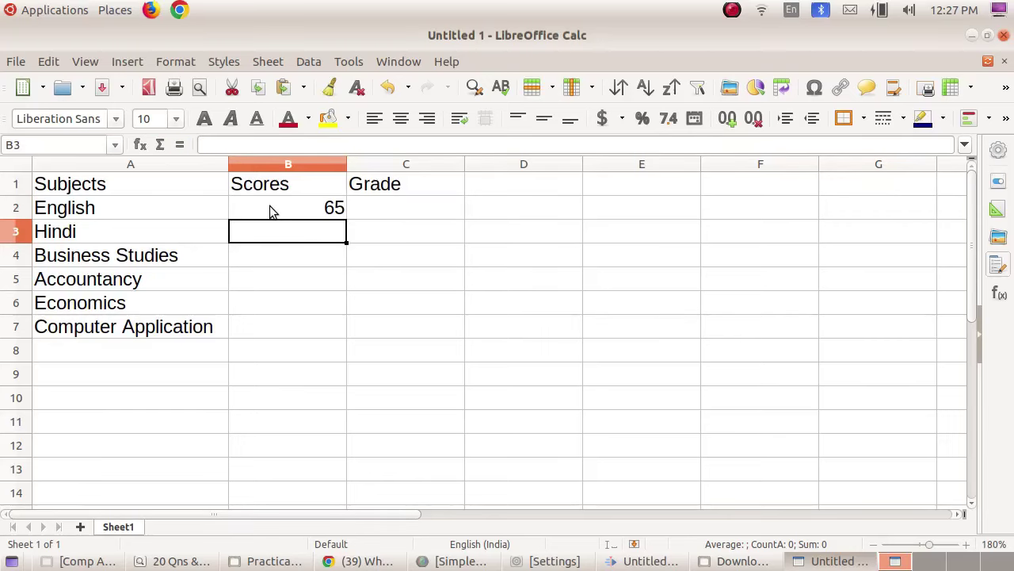
text(97)
key(Return)
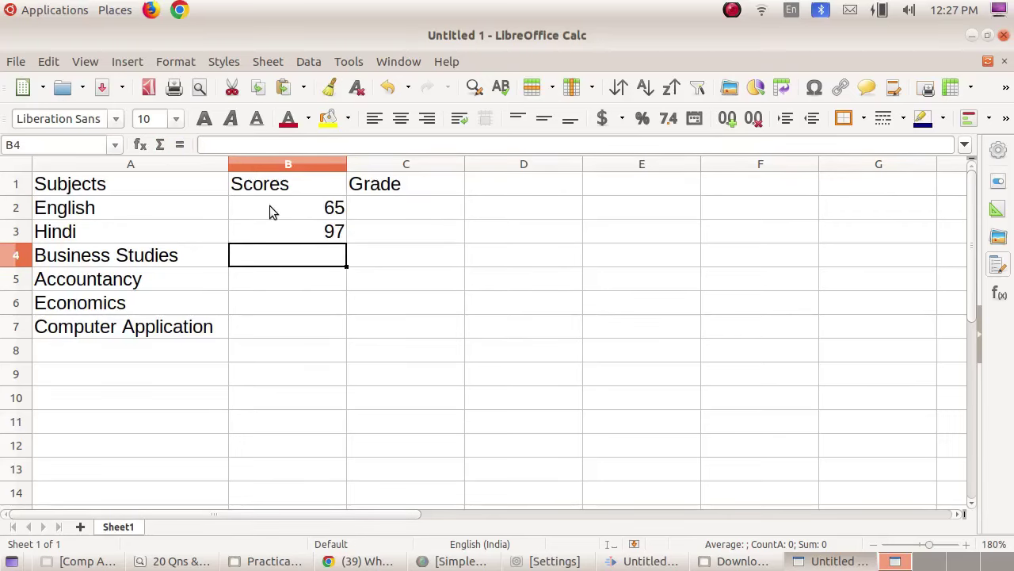
text(70)
key(Return)
text(40)
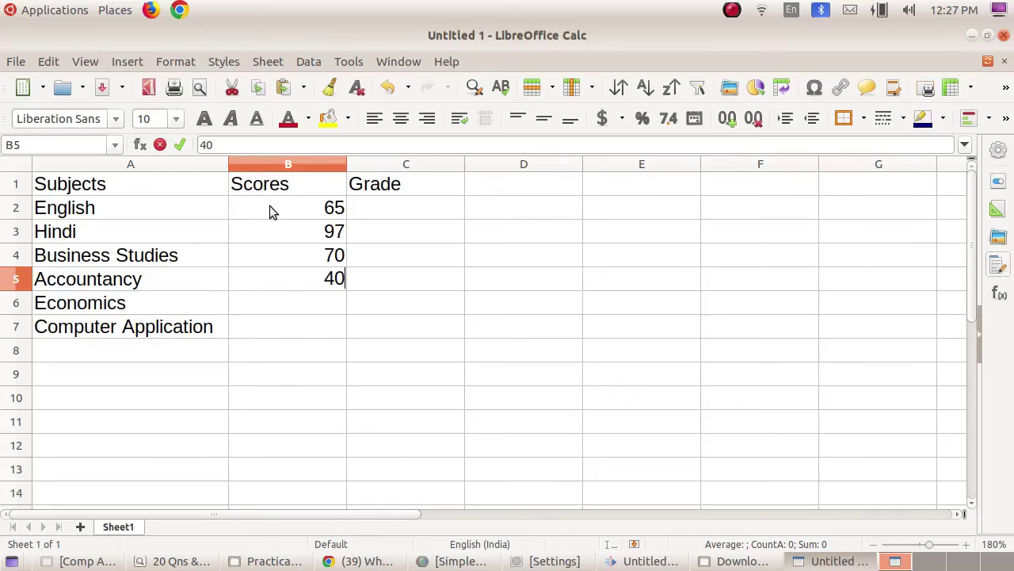
key(Return)
text(36)
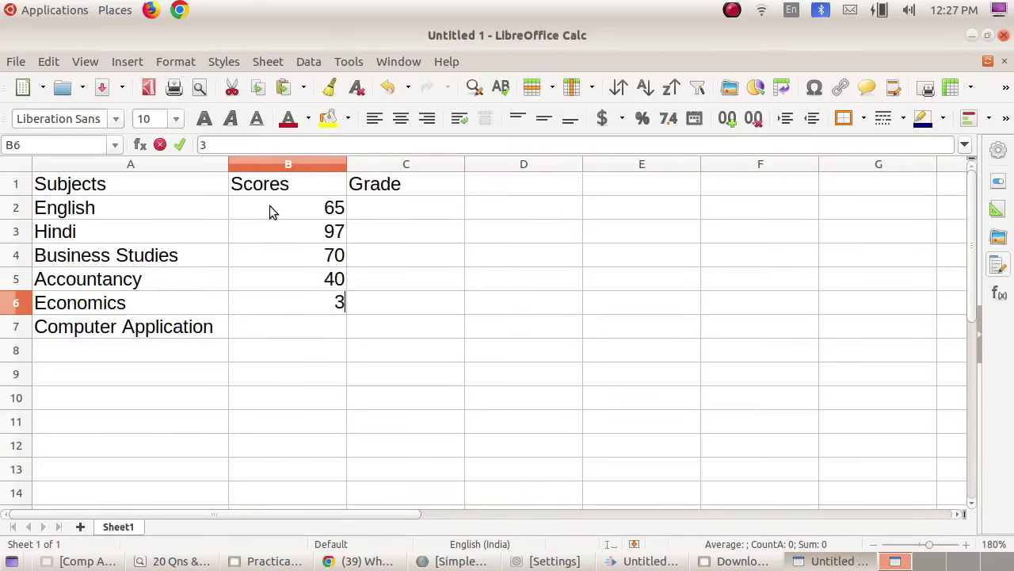
key(Return)
text(28)
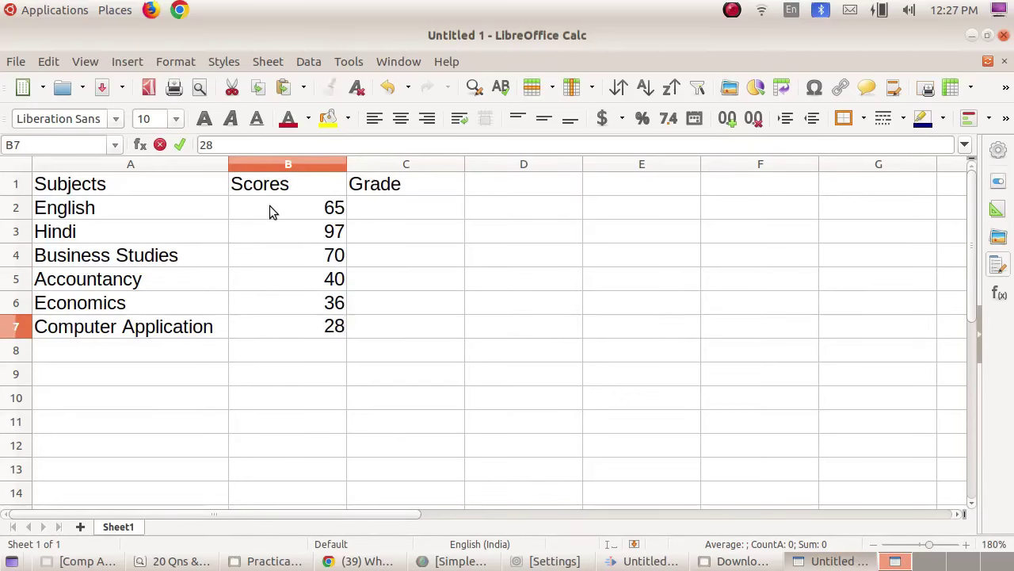
key(Return)
Step: Centre-align column B and the header cells A1:C1
click(292, 164)
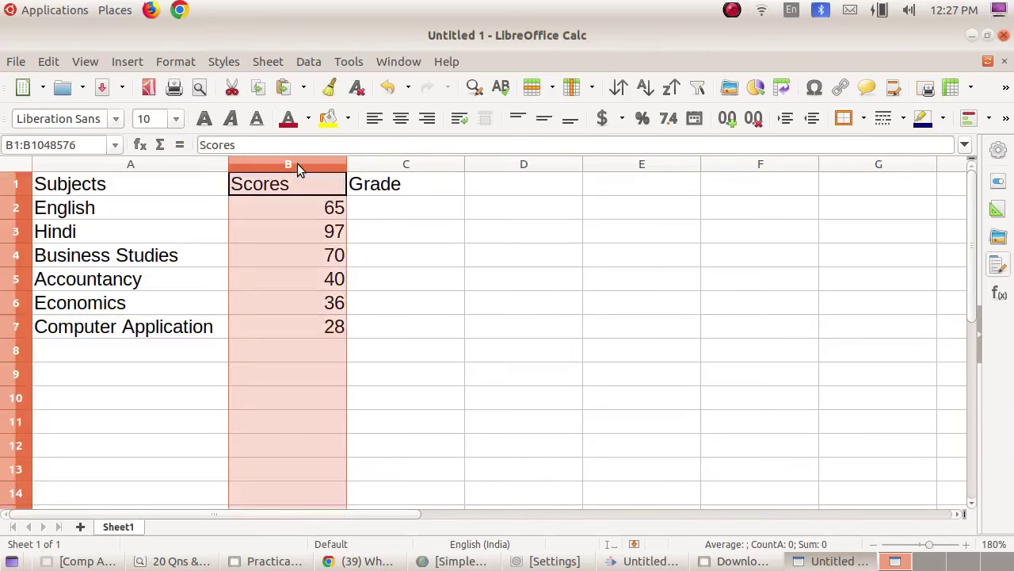
click(400, 118)
drag(190, 184, 356, 190)
click(400, 118)
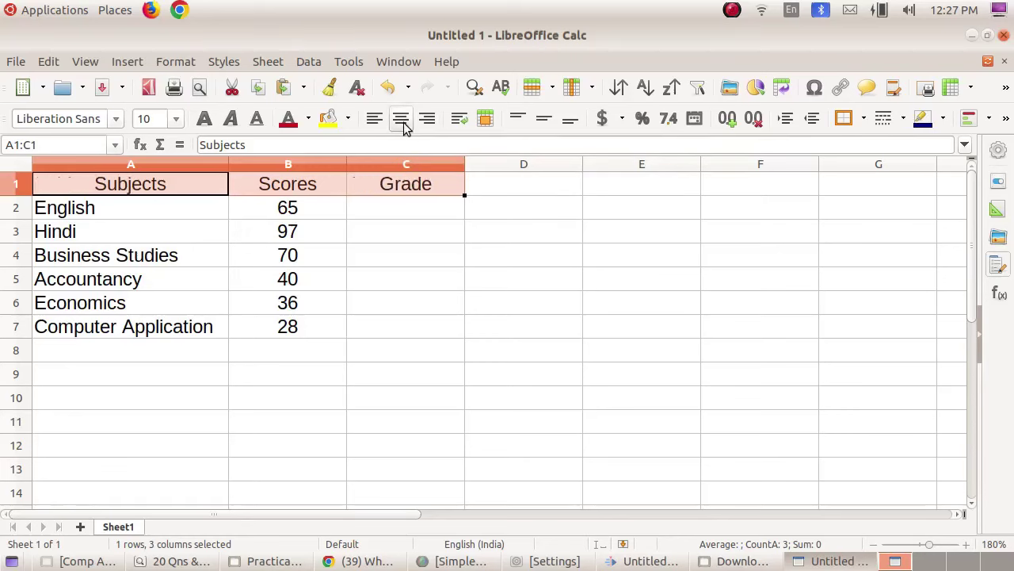
Step: Apply outer and inner borders to all cells of the table A1:C7
click(198, 202)
drag(193, 190, 404, 329)
click(863, 118)
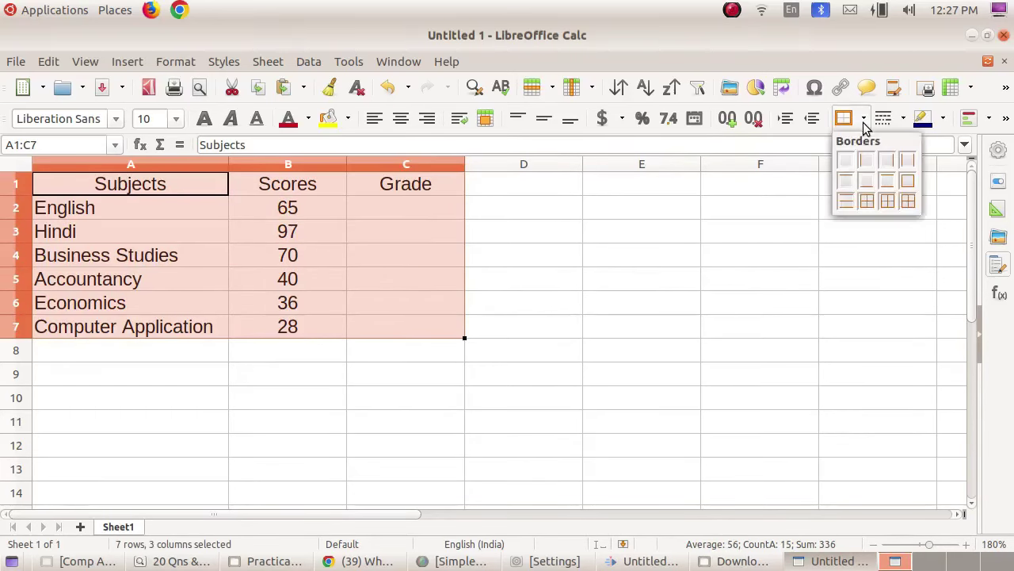
click(908, 180)
click(256, 374)
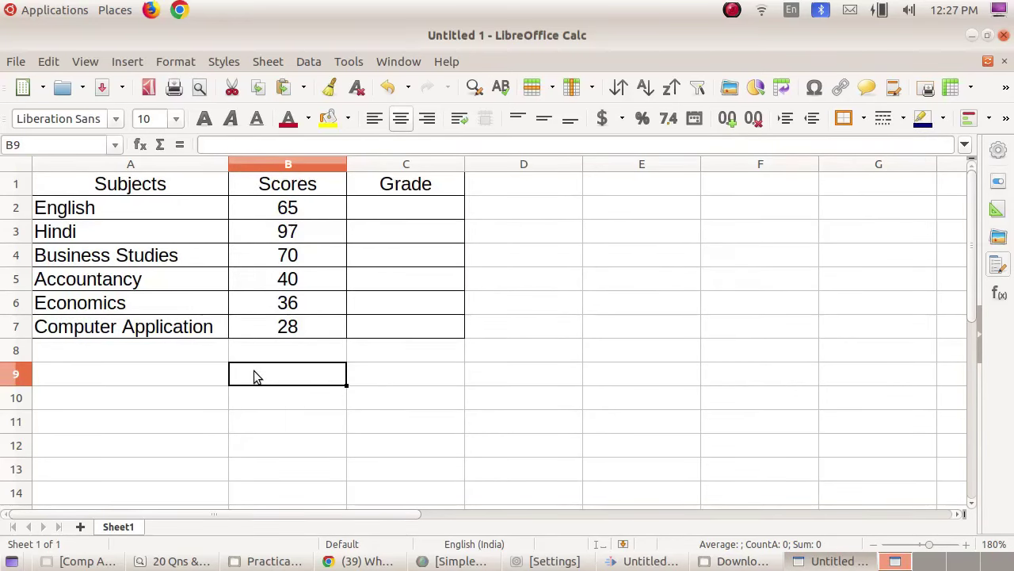
Step: Start the grade formula in C2 with =IF(B2>=90,"A+", so scores of 90 or more return A+
click(403, 205)
text(=)
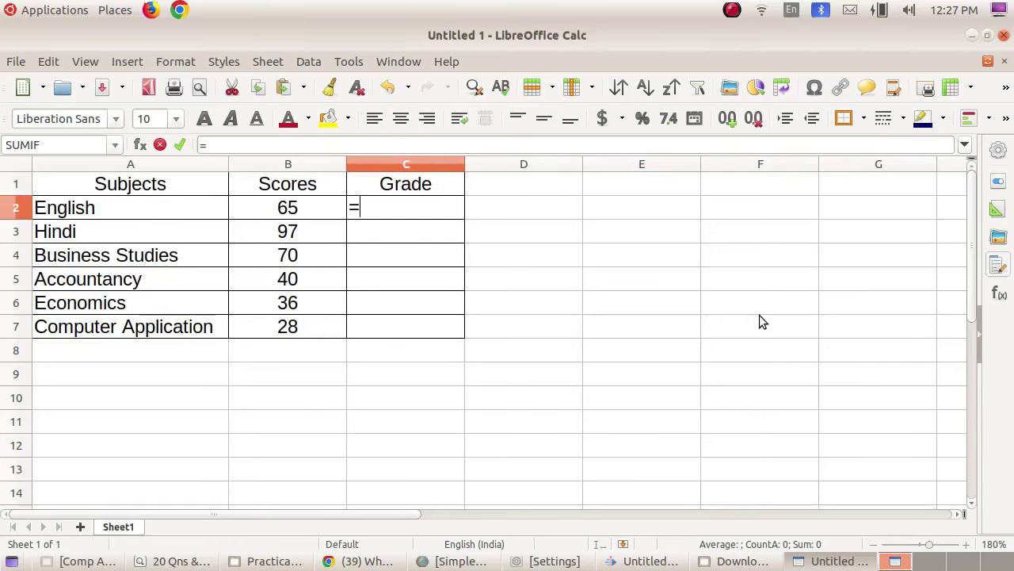
text(if)
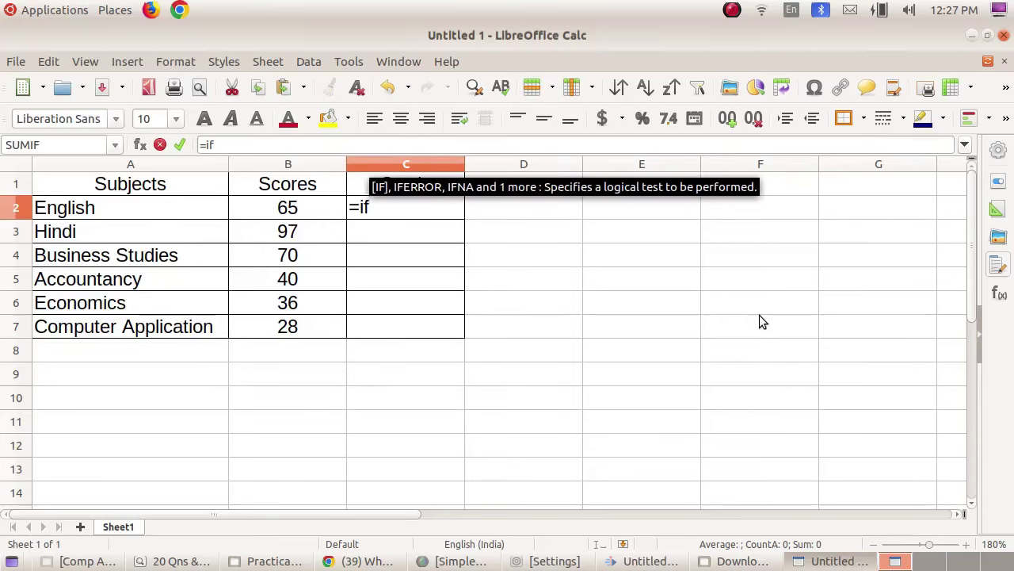
key(BackSpace)
key(BackSpace)
text(IF)
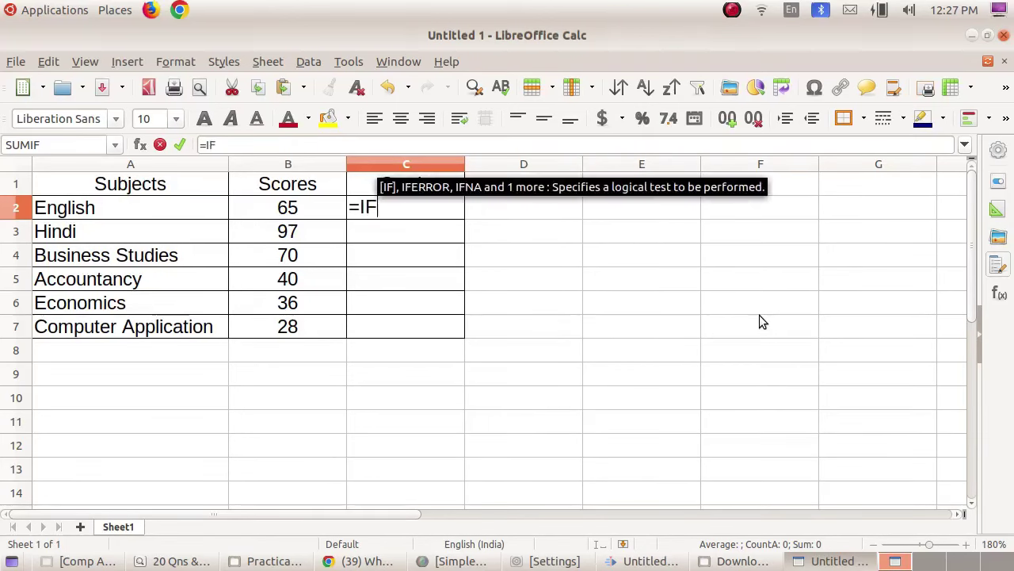
text(()
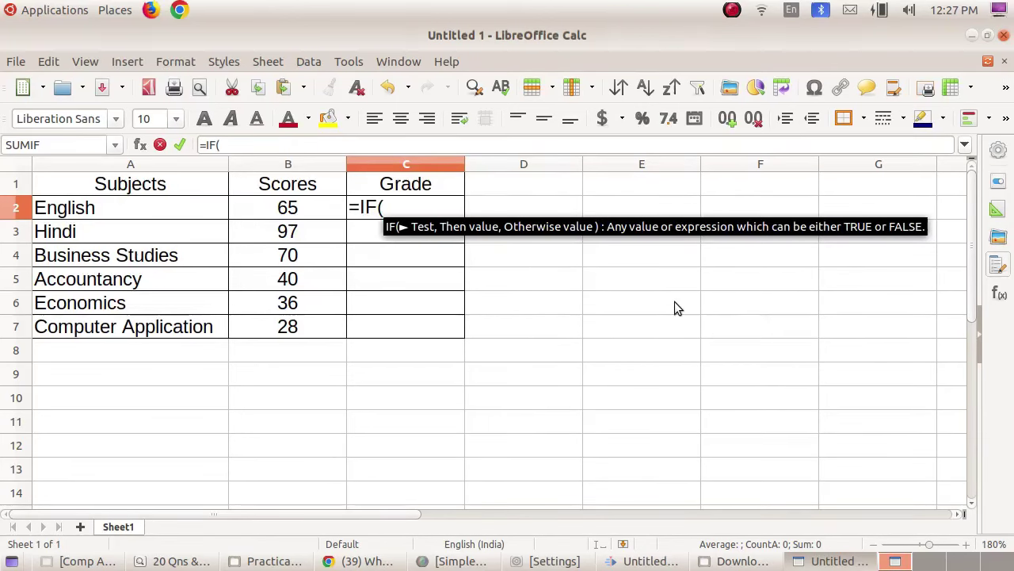
click(309, 208)
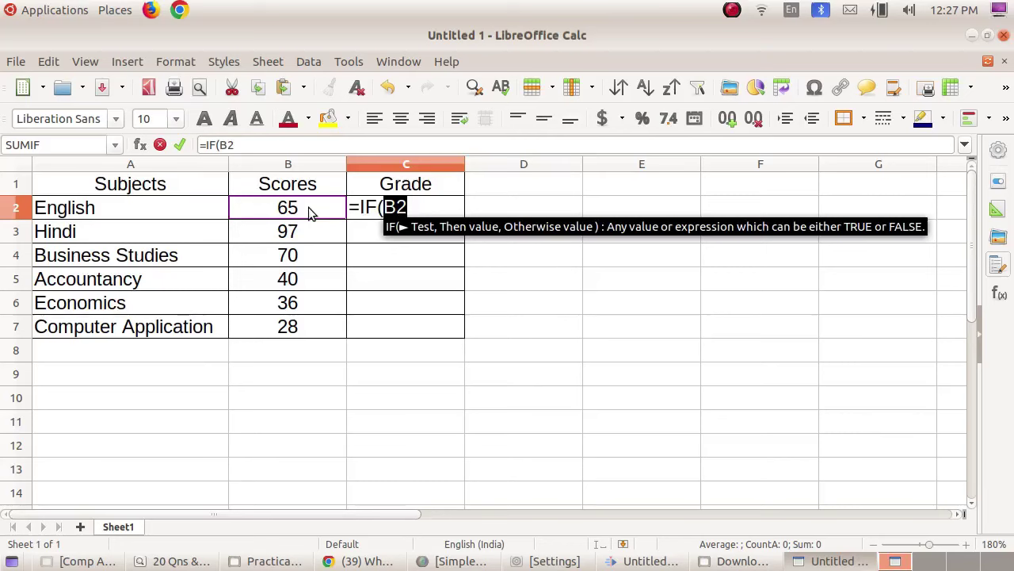
text(>)
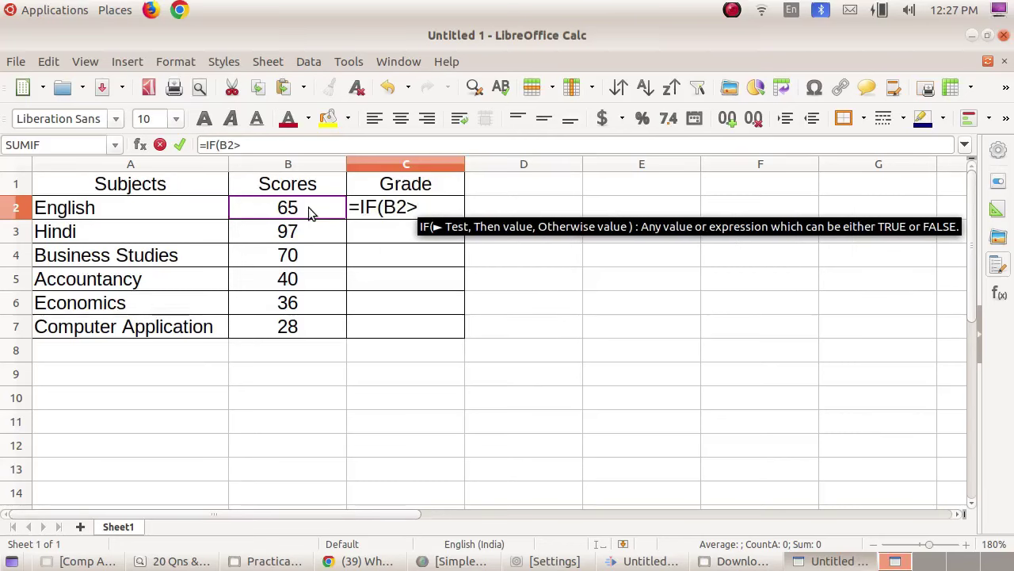
text(=)
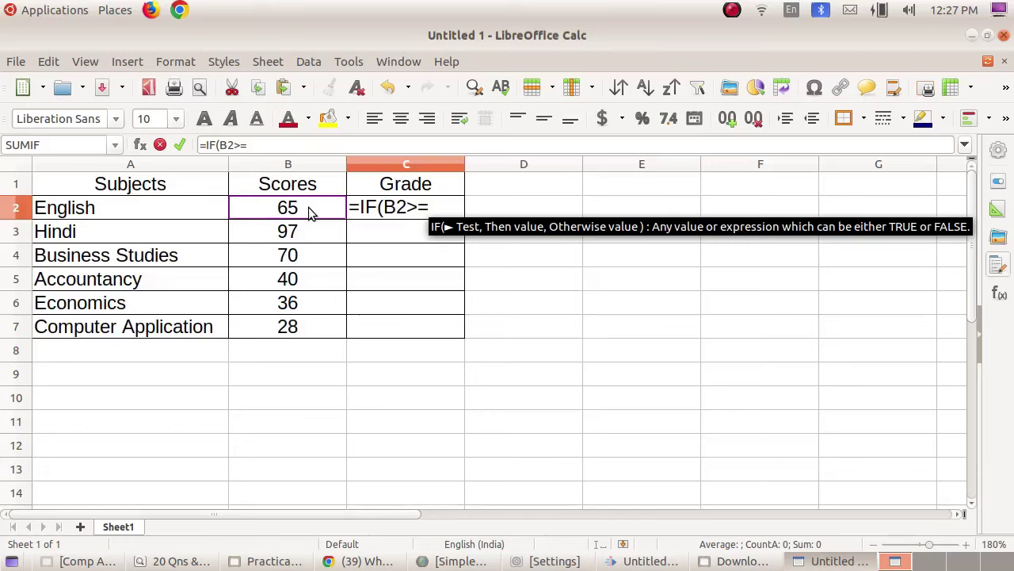
text(90,)
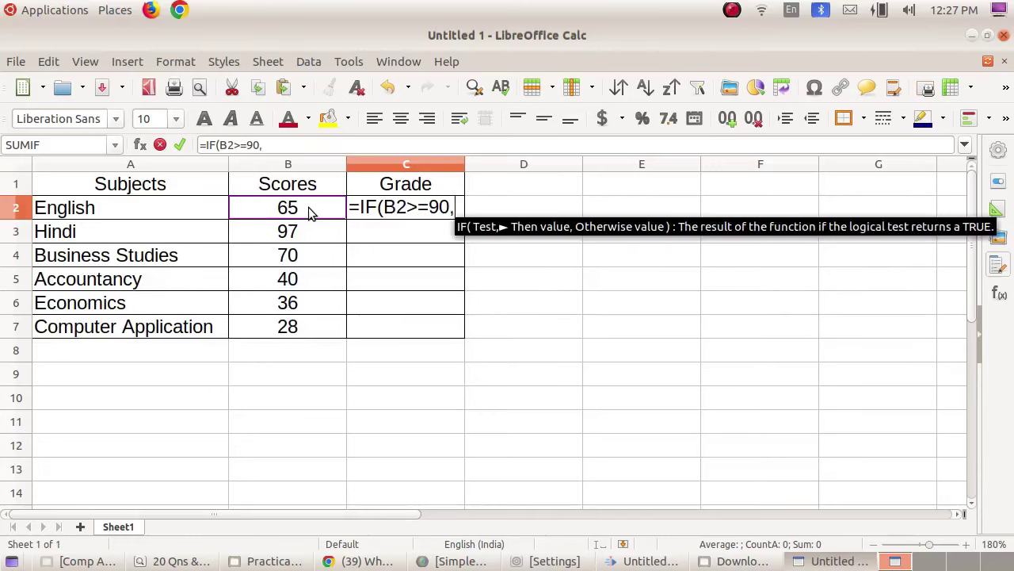
text("a)
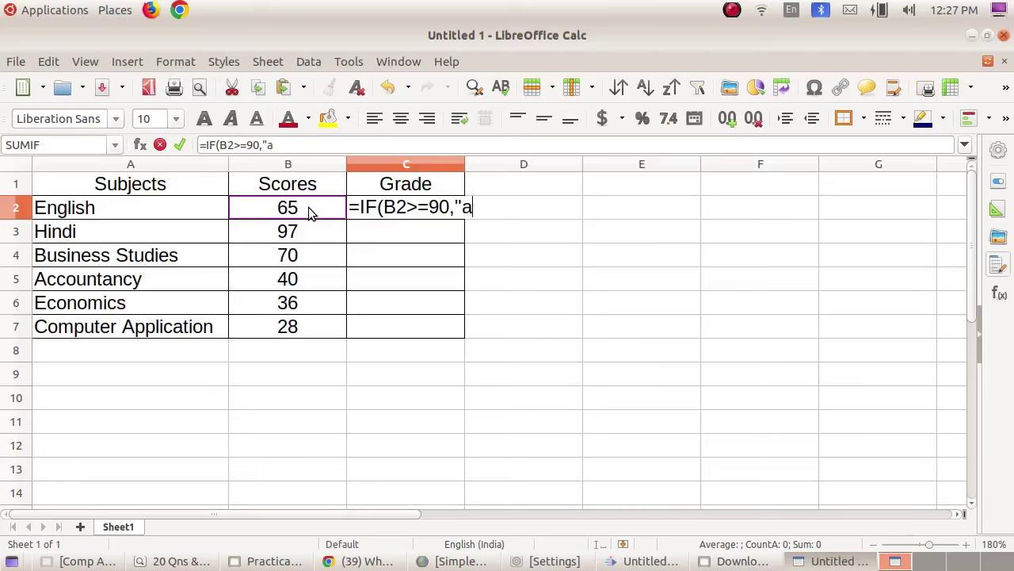
key(BackSpace)
text(A+",)
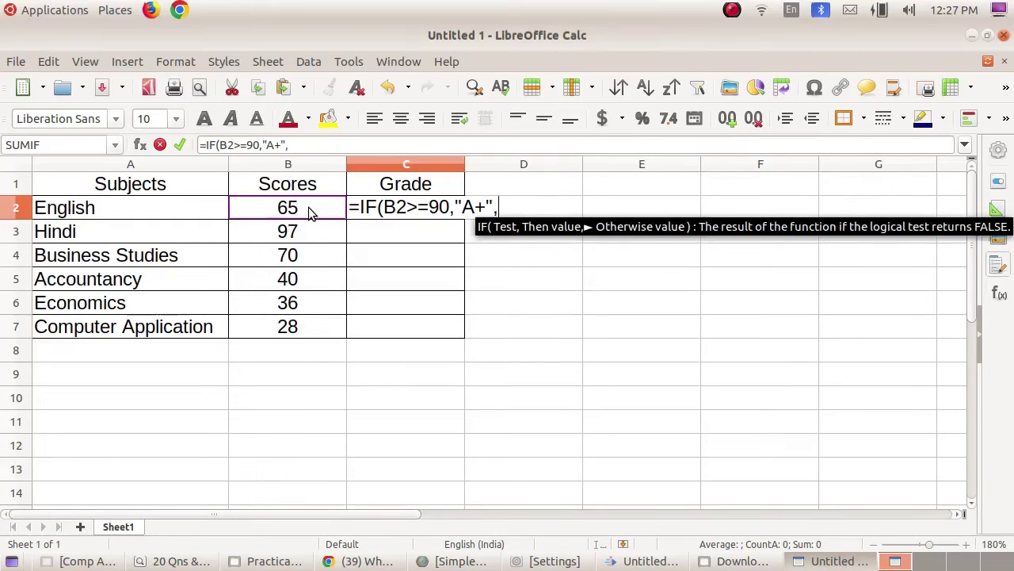
Step: Add a nested IF to the C2 formula that returns "A" when B2>=80, and begin another IF as its otherwise value
text(IF()
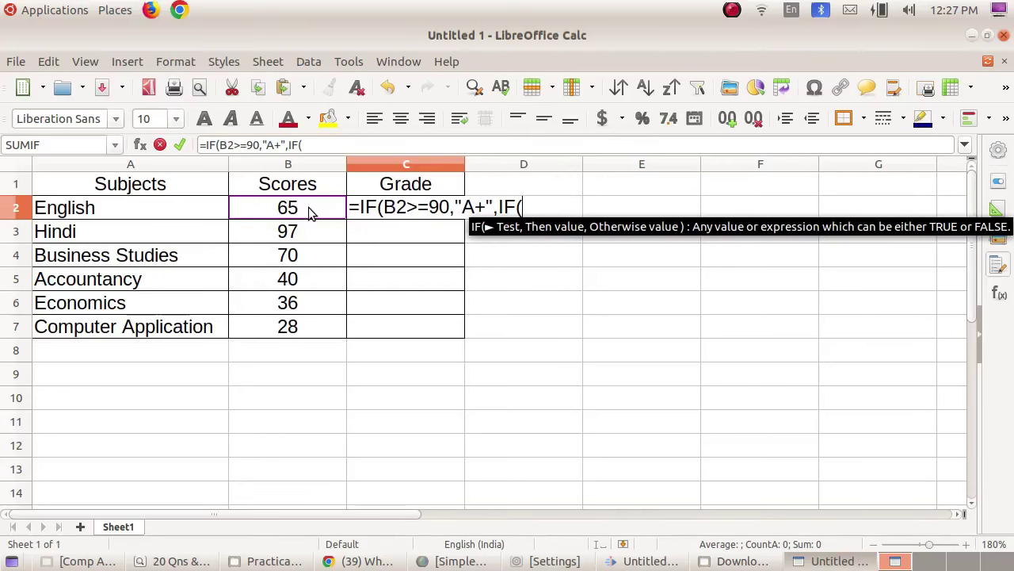
click(304, 210)
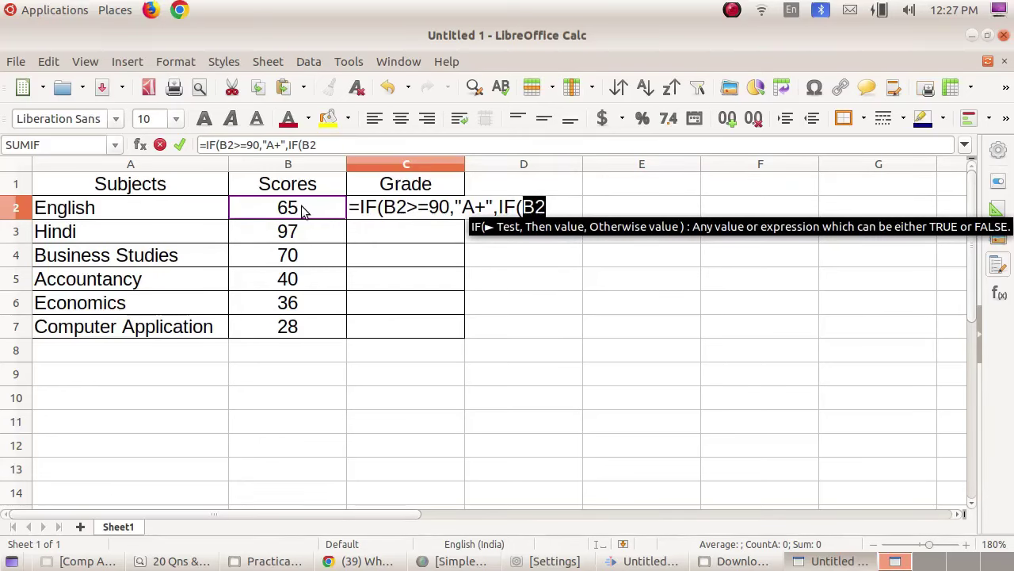
text(>=)
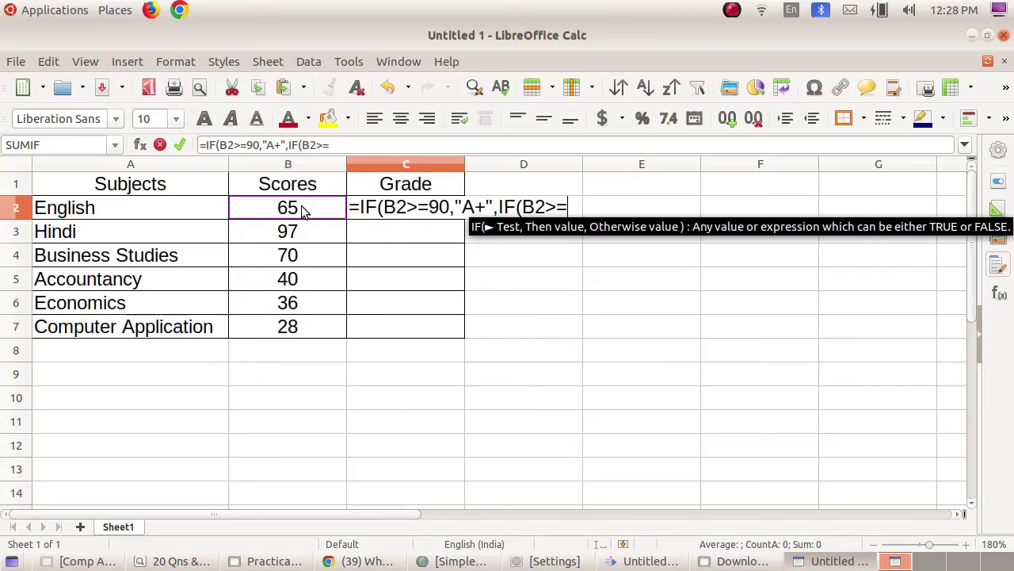
text(80)
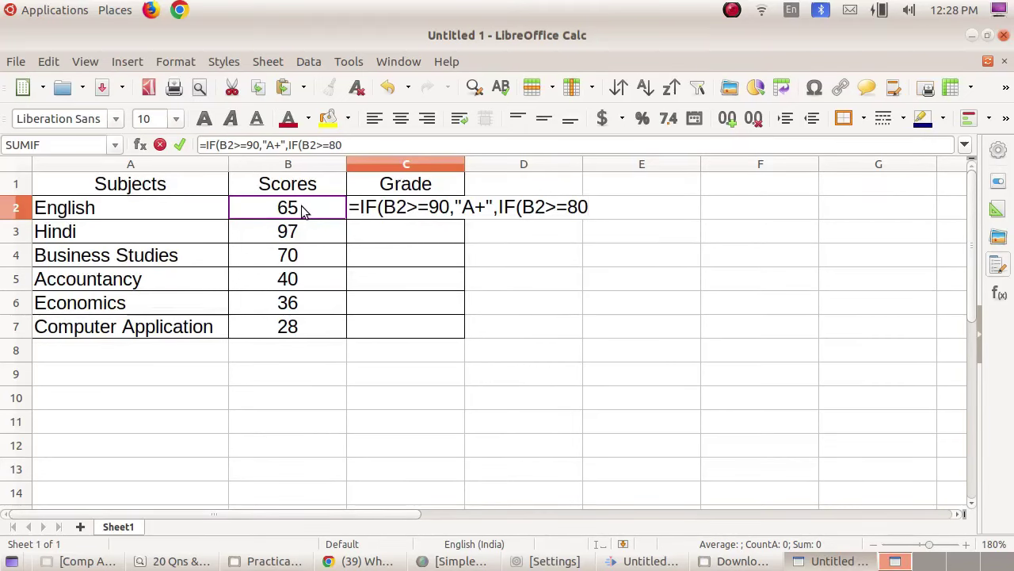
text(,"A",IF)
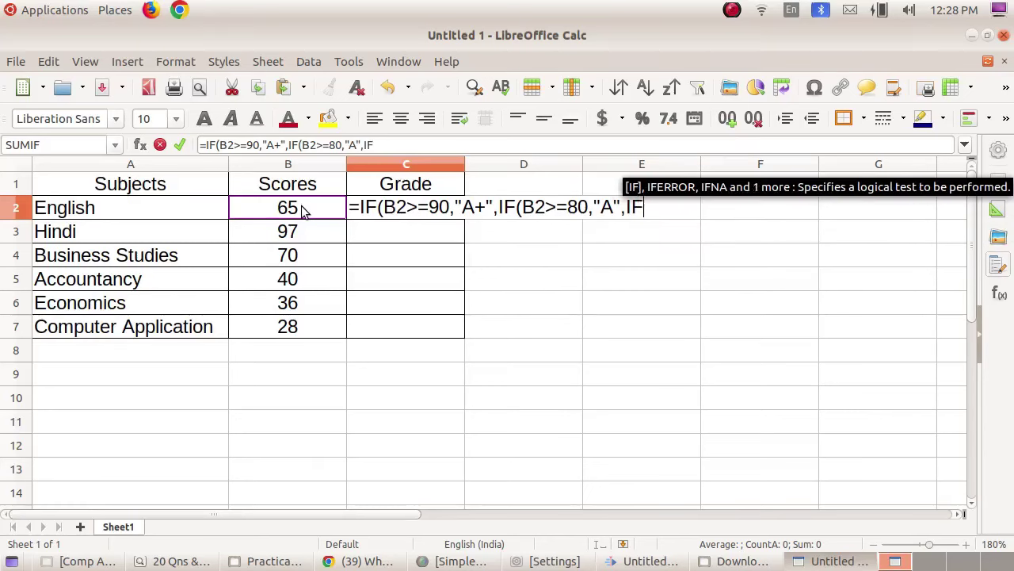
Step: Complete the third IF's test and result in the C2 formula with B2>=70,"B+", leaving its otherwise value open
text(()
click(302, 208)
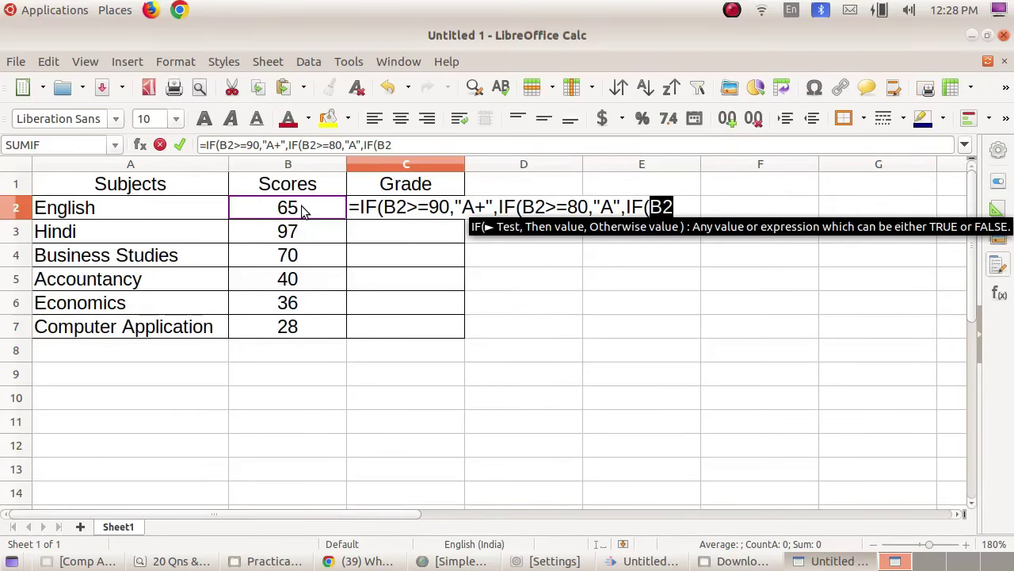
text(>=)
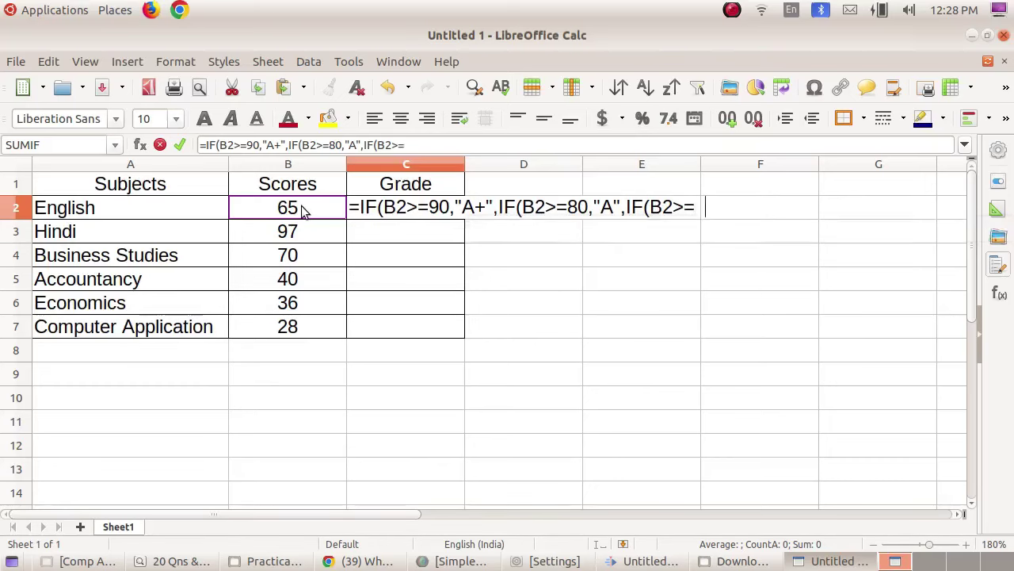
text(70,)
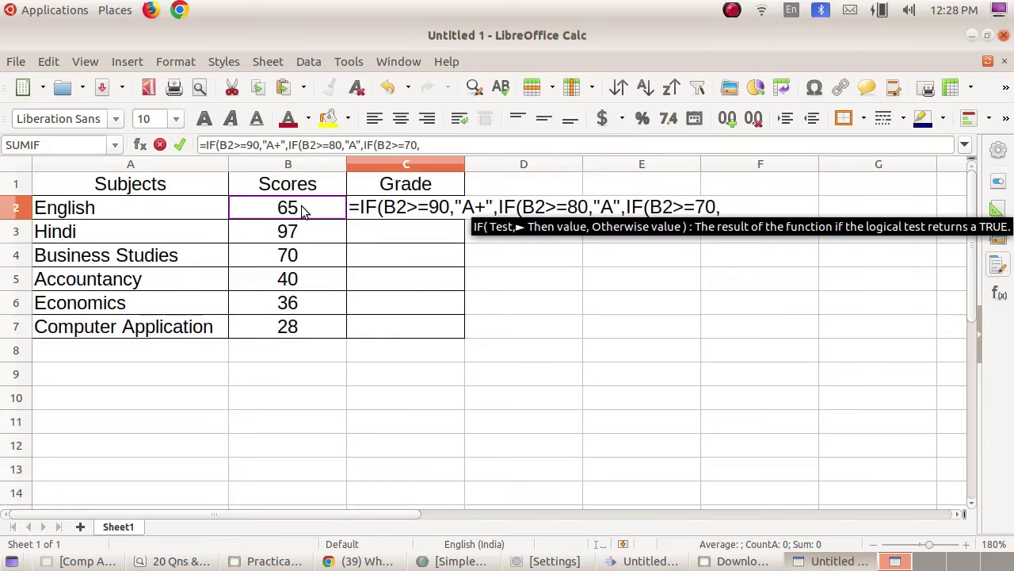
text("B)
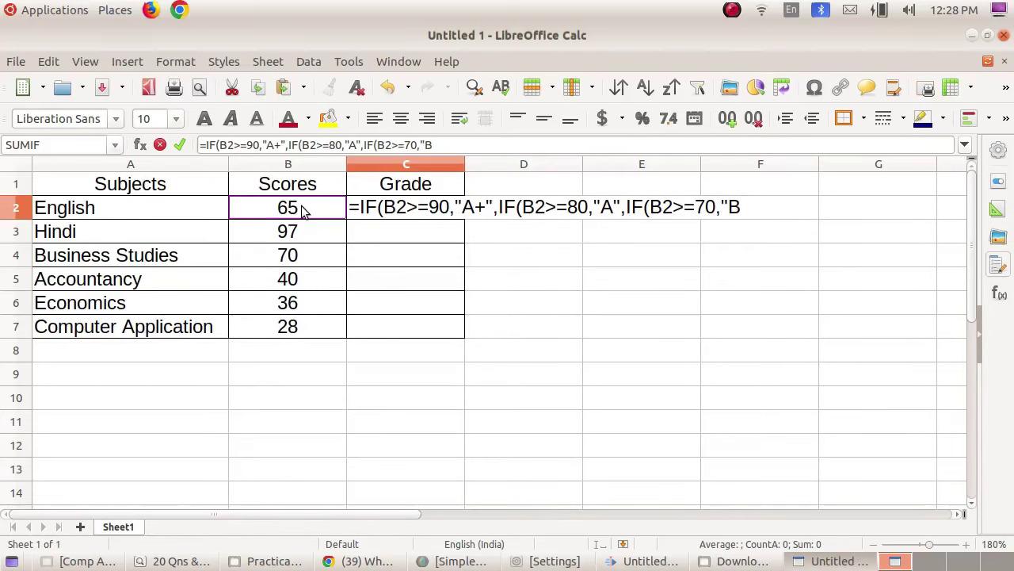
text(+")
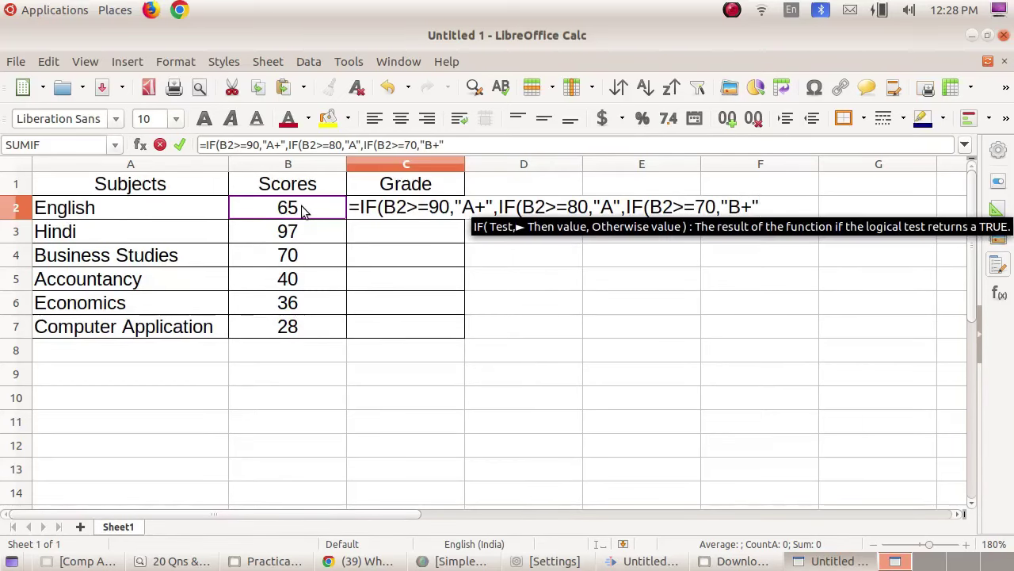
text(,)
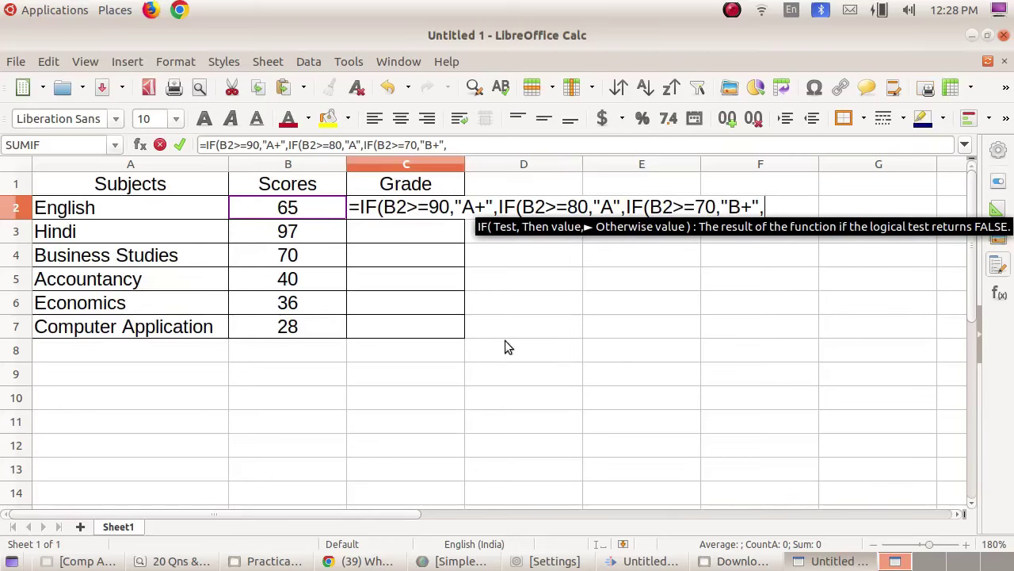
Step: Nest IF(B2>=60,"B" in the C2 formula and begin another IF as its otherwise value
text(IF()
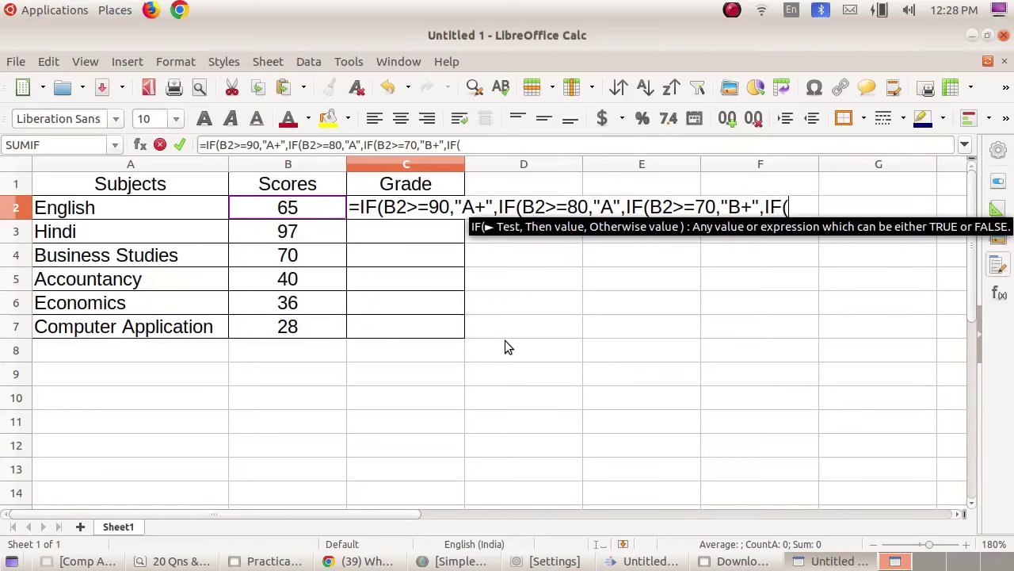
click(324, 200)
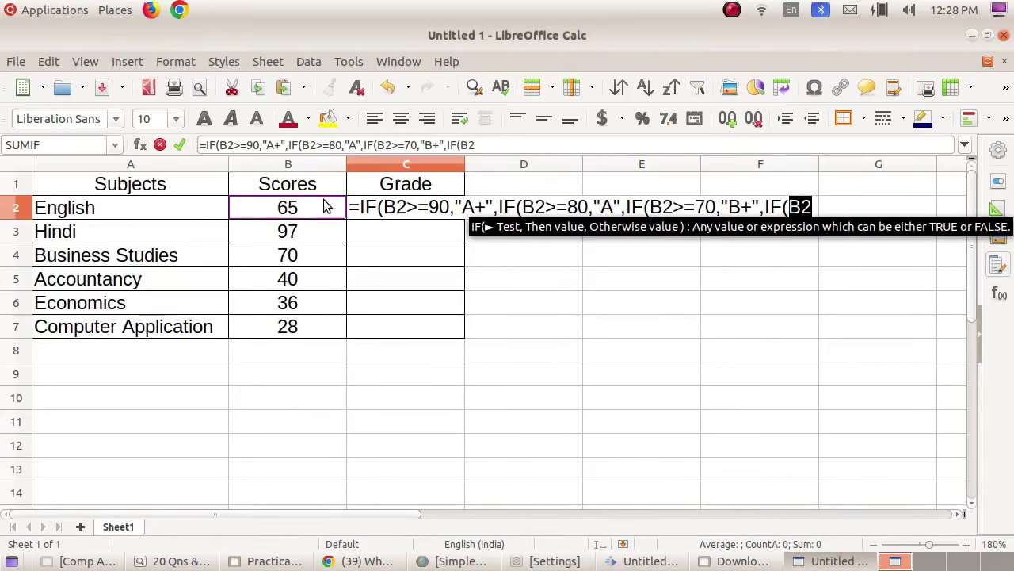
text(>)
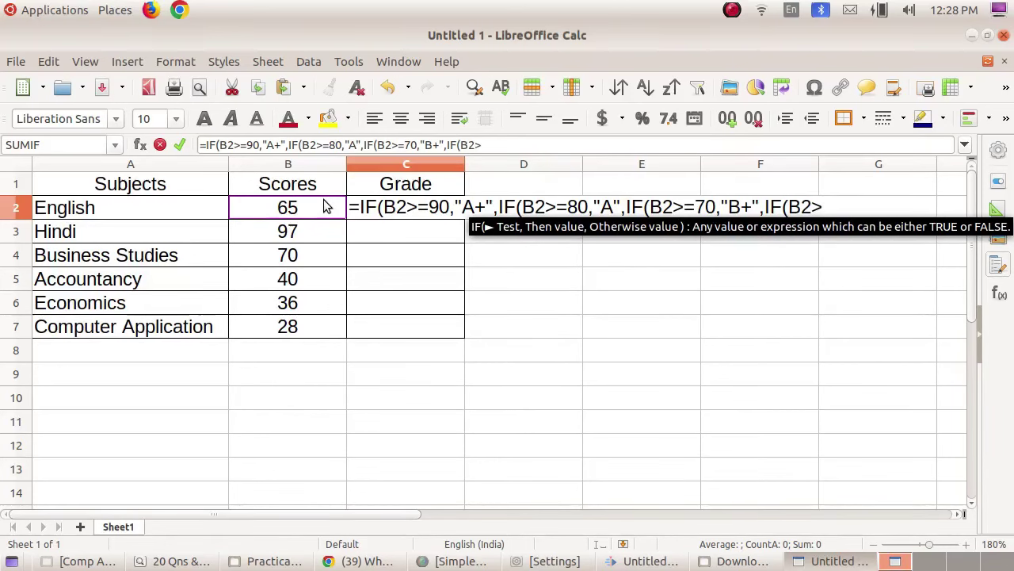
text(=60)
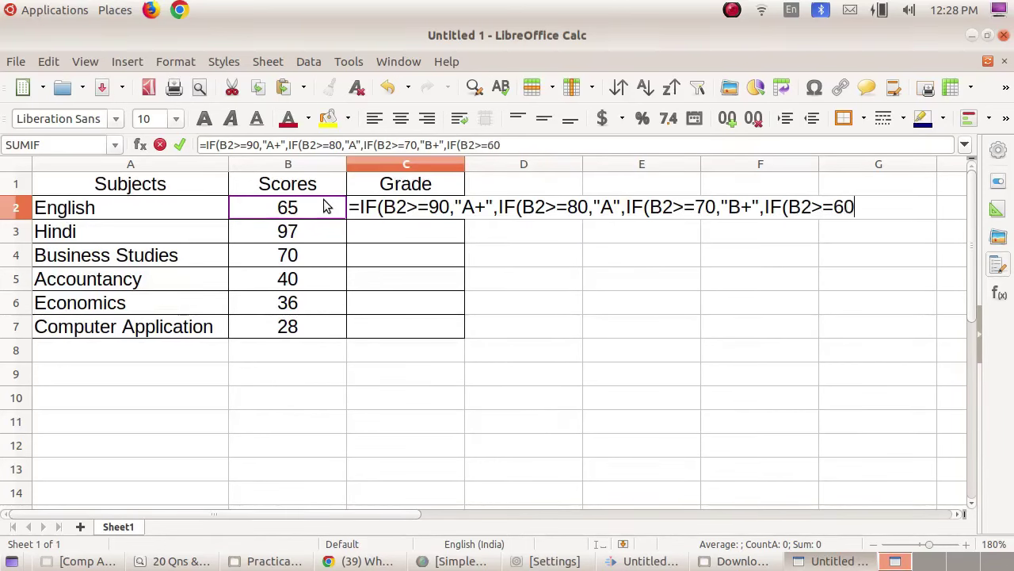
text(,)
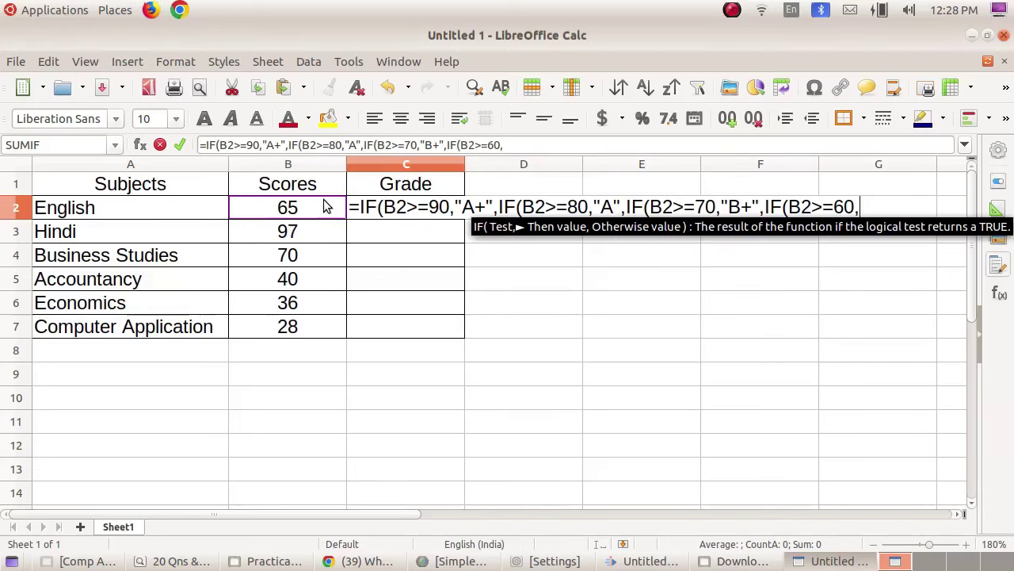
text("B)
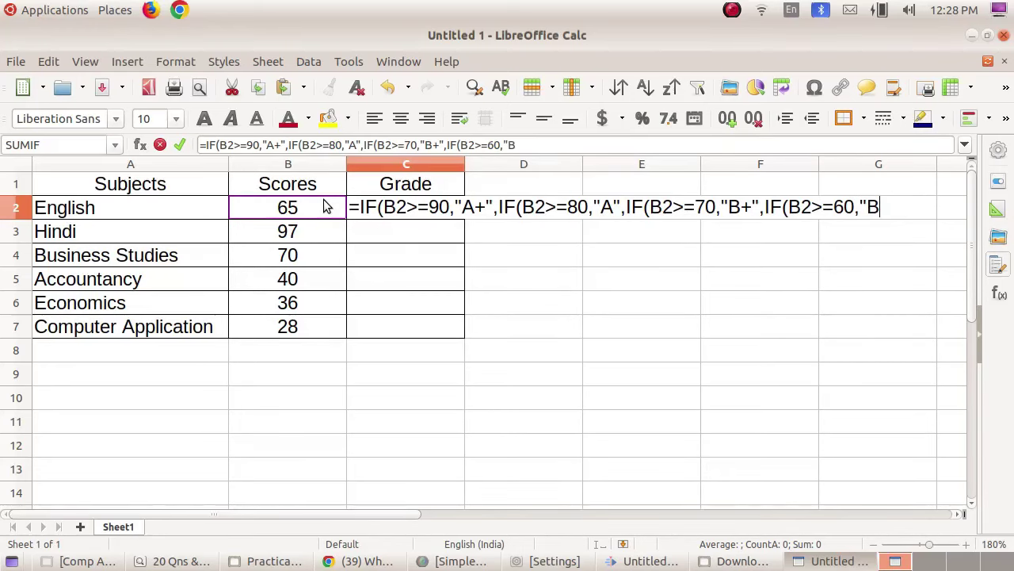
text(",IF)
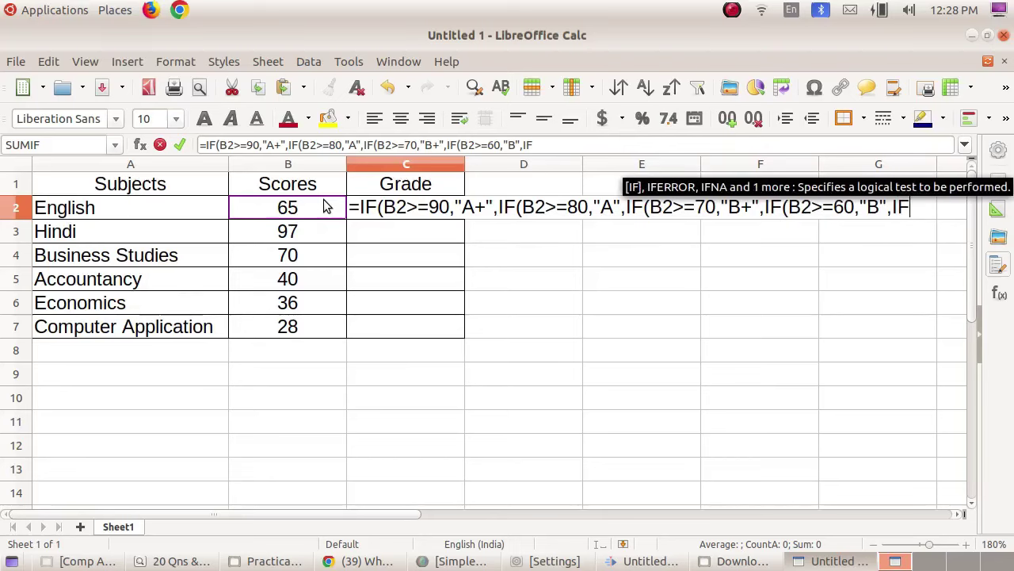
Step: Fill the fifth IF in the C2 formula with B2>=50,"C+" and begin another IF as its otherwise value
text(()
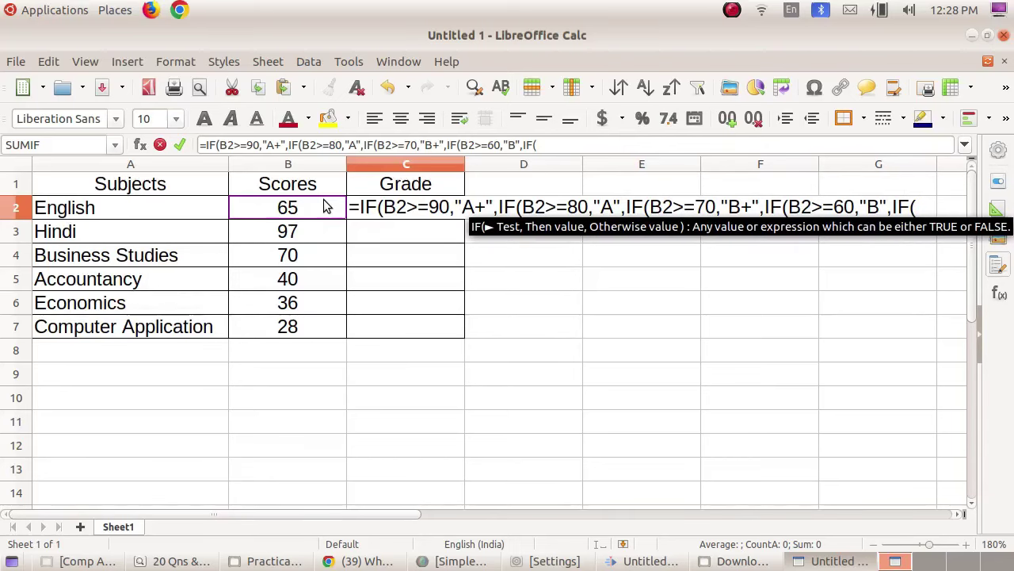
text(B2>=)
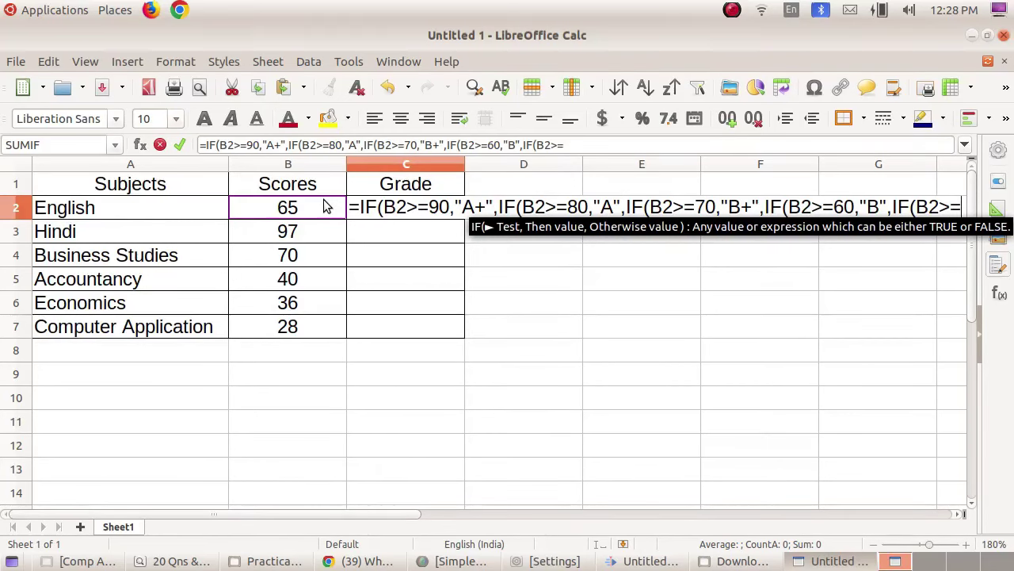
text(50)
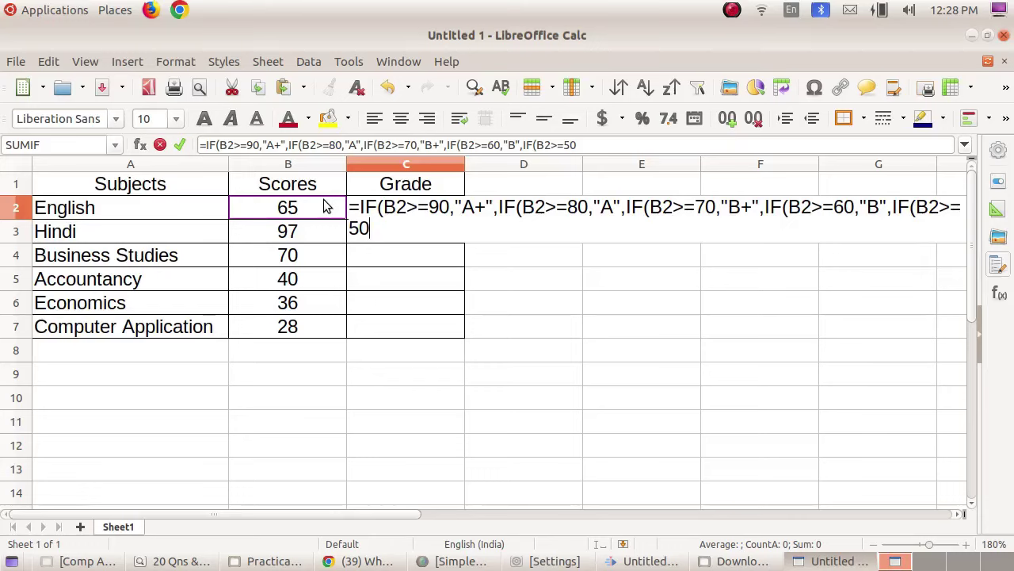
text(,"C+",IF)
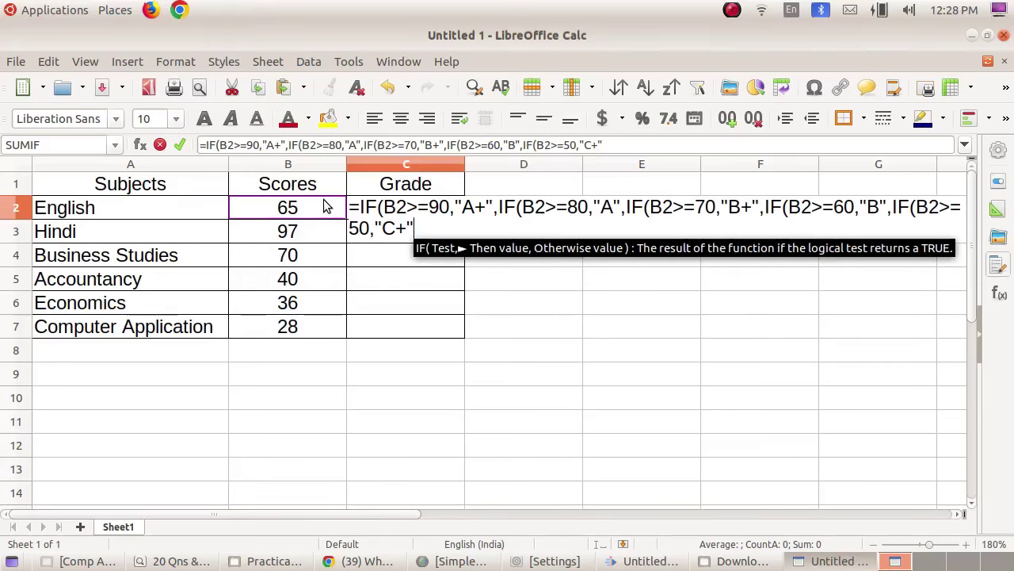
Step: Fill the sixth IF in the C2 formula with B2>=40,"C" and begin another IF as its otherwise value
text(()
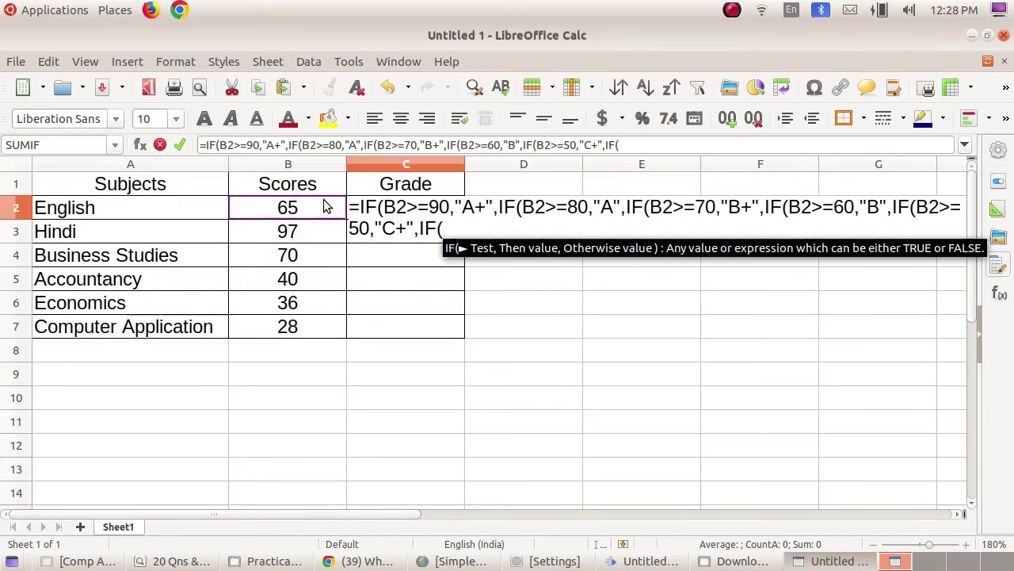
click(307, 210)
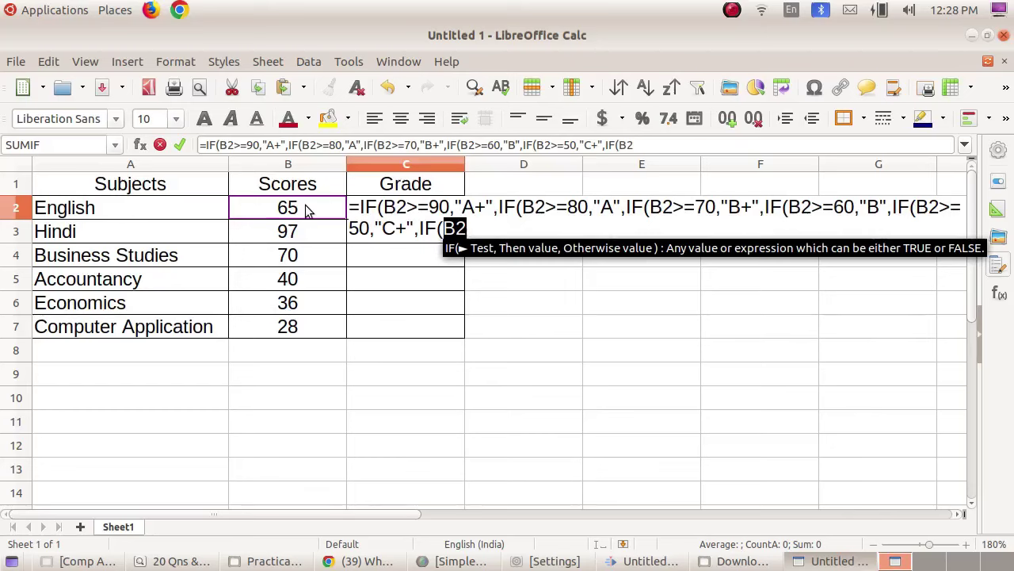
text(>)
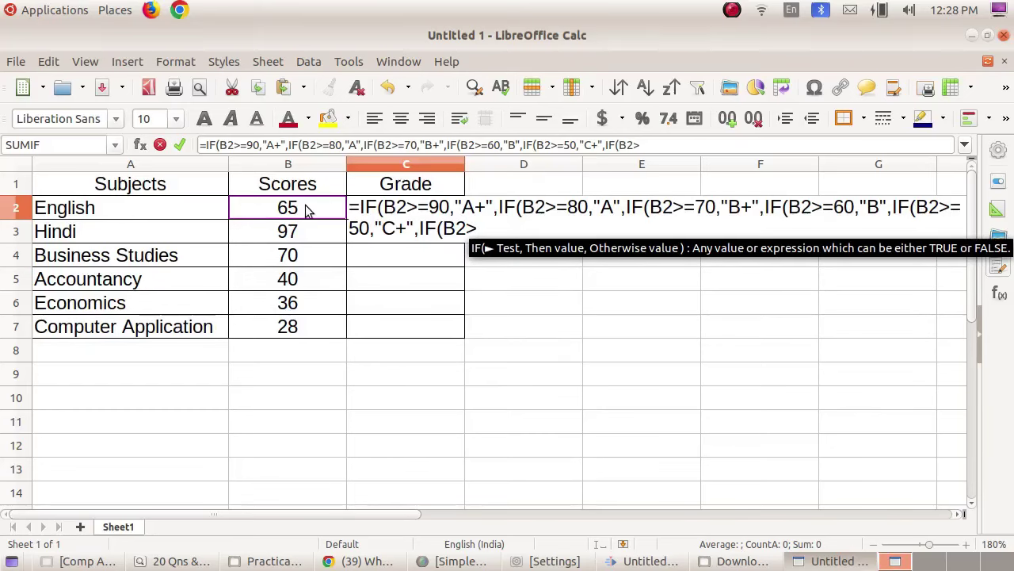
text(=)
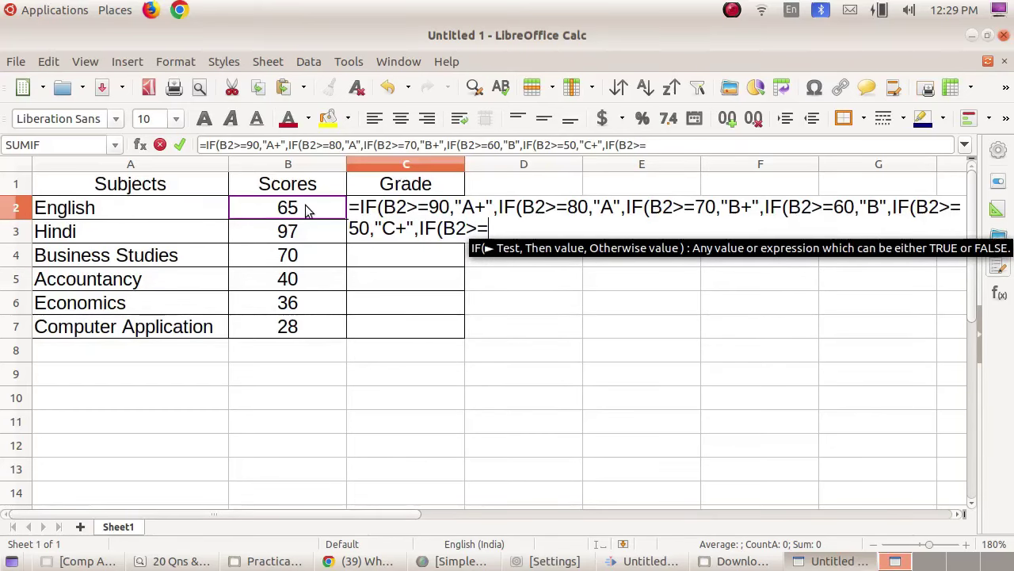
text(40,)
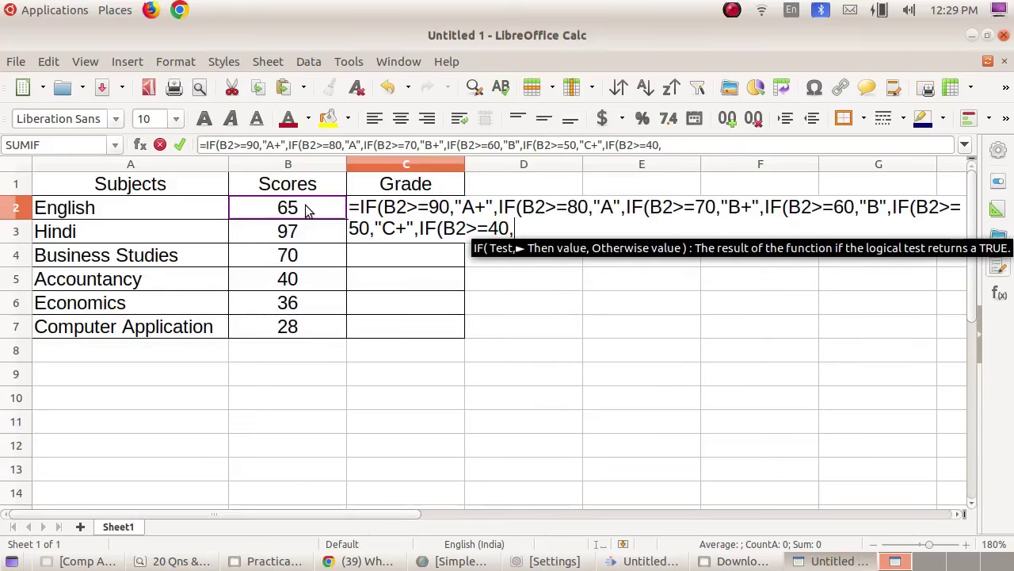
text("C",IF)
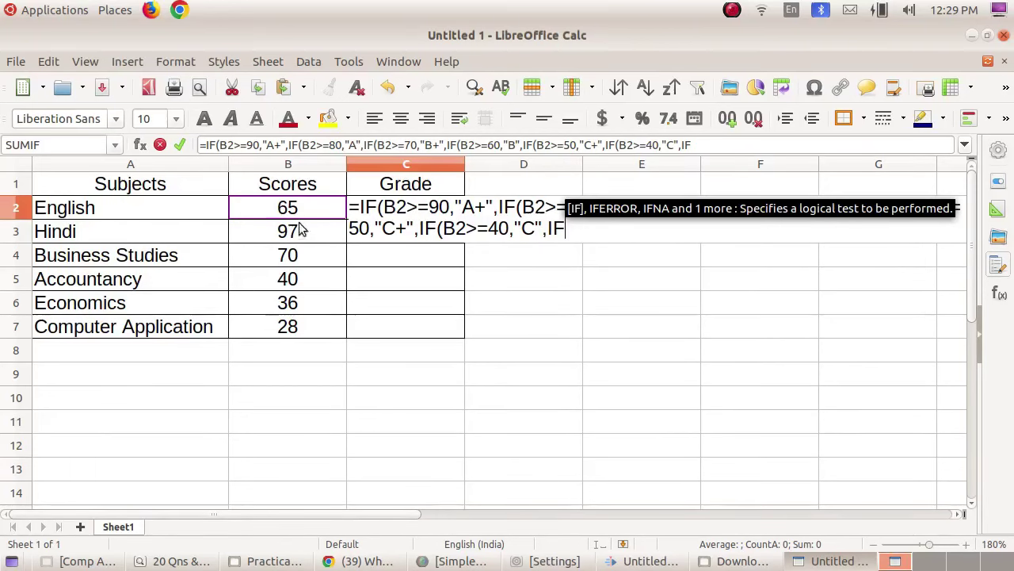
Step: Complete the seventh IF's test and result in the C2 formula with B2>=30,"D+", leaving its otherwise value open
click(308, 209)
text(B()
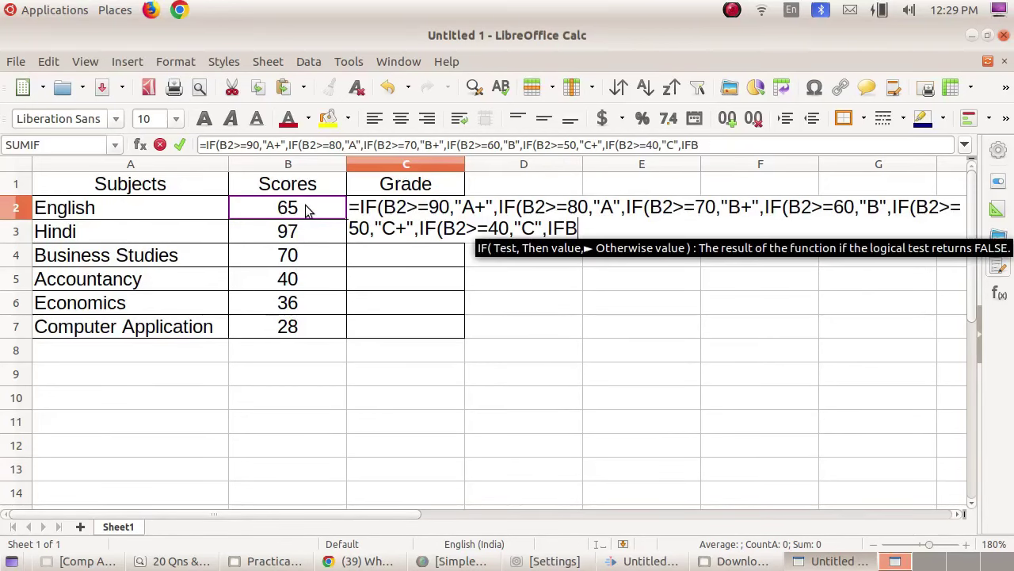
key(BackSpace)
key(BackSpace)
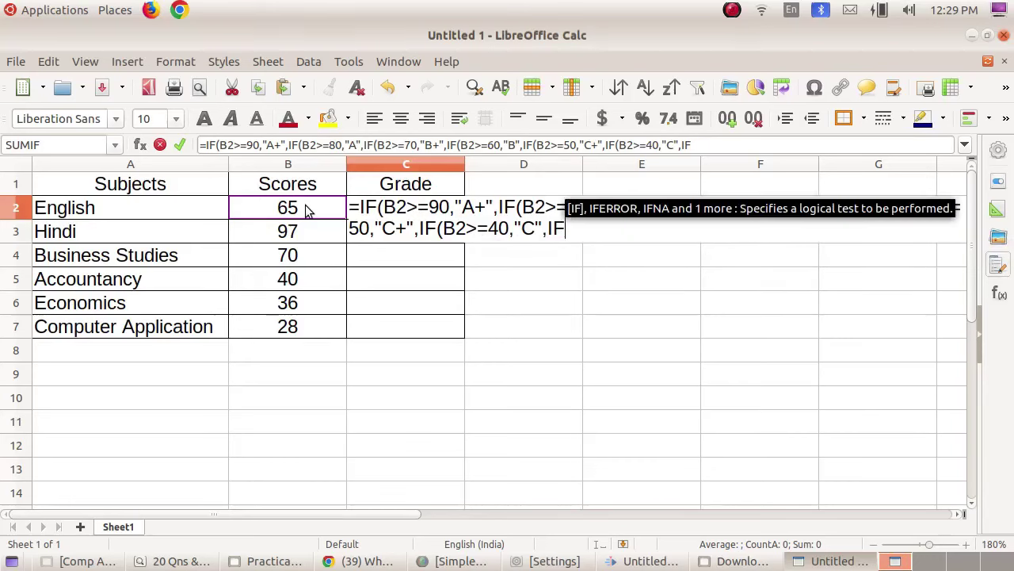
text(()
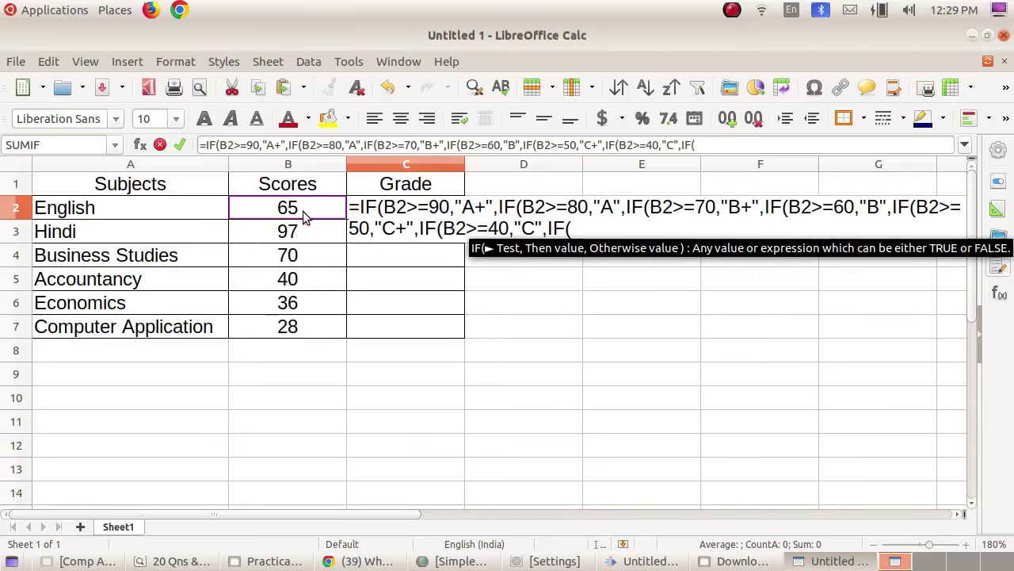
click(293, 209)
text(>=)
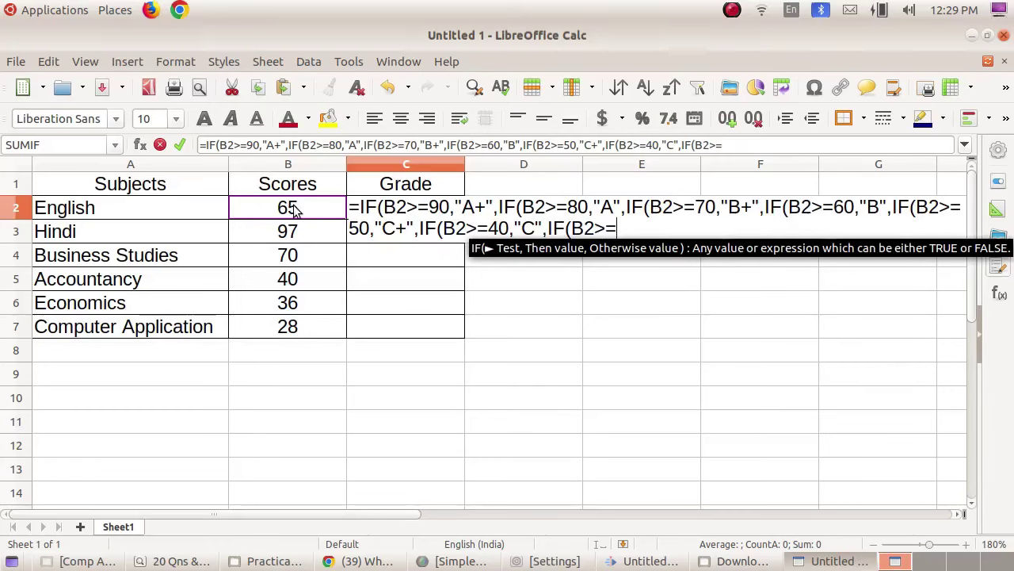
text(30)
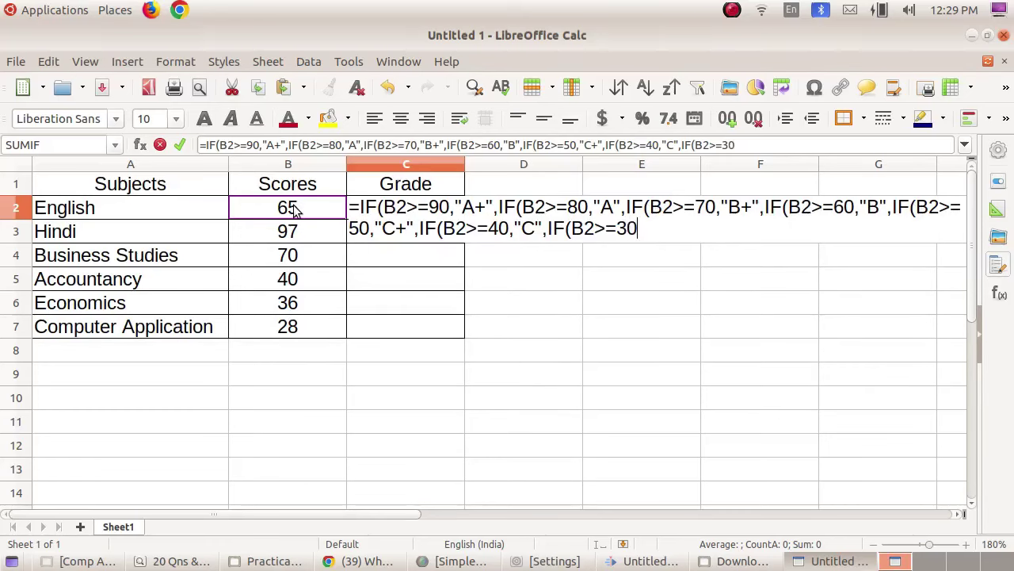
text(,"D+",)
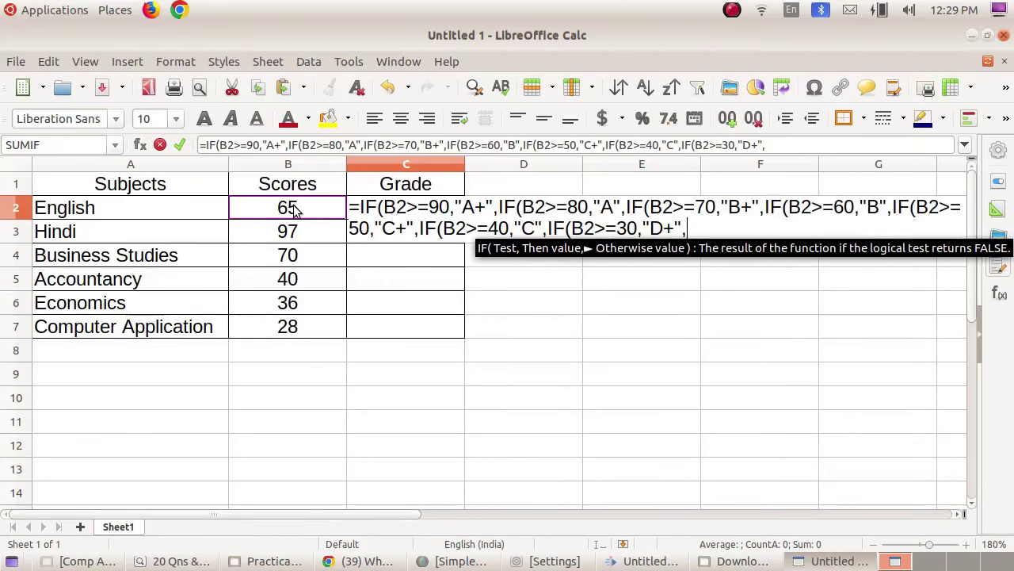
Step: Finish the C2 formula with "D" as the final otherwise value, close all seven IF parentheses and enter it
text("D)
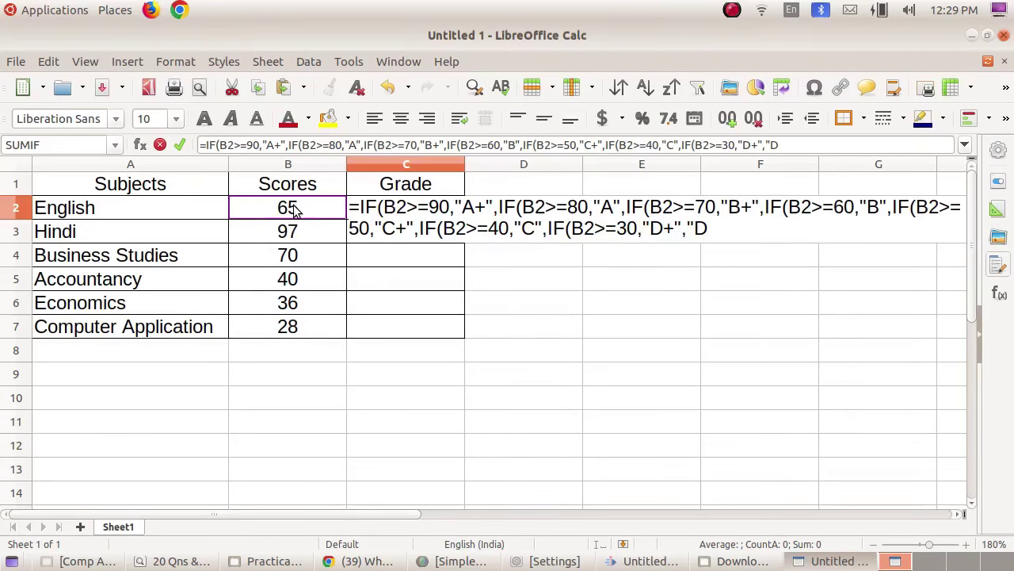
text(")
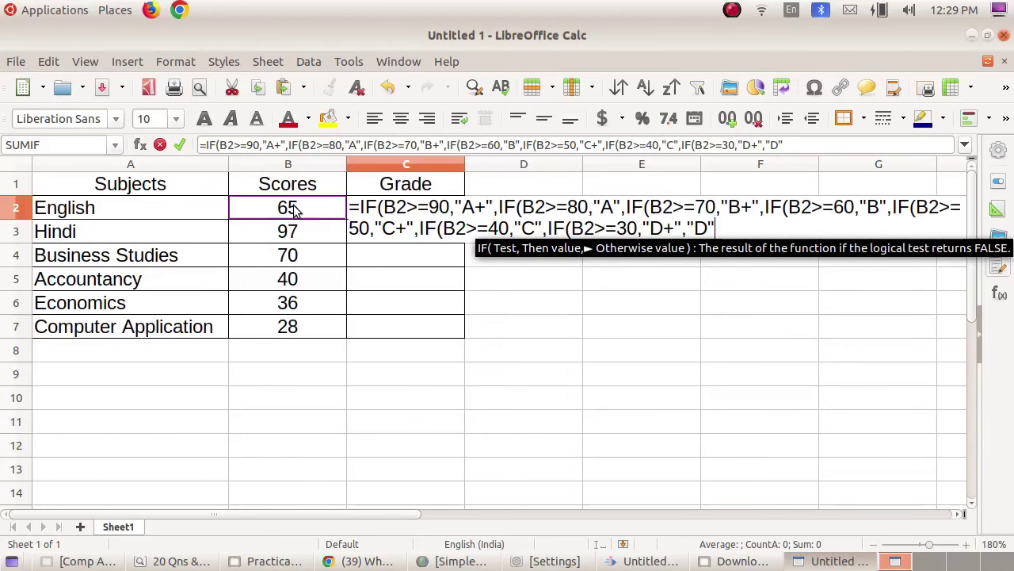
text()))))
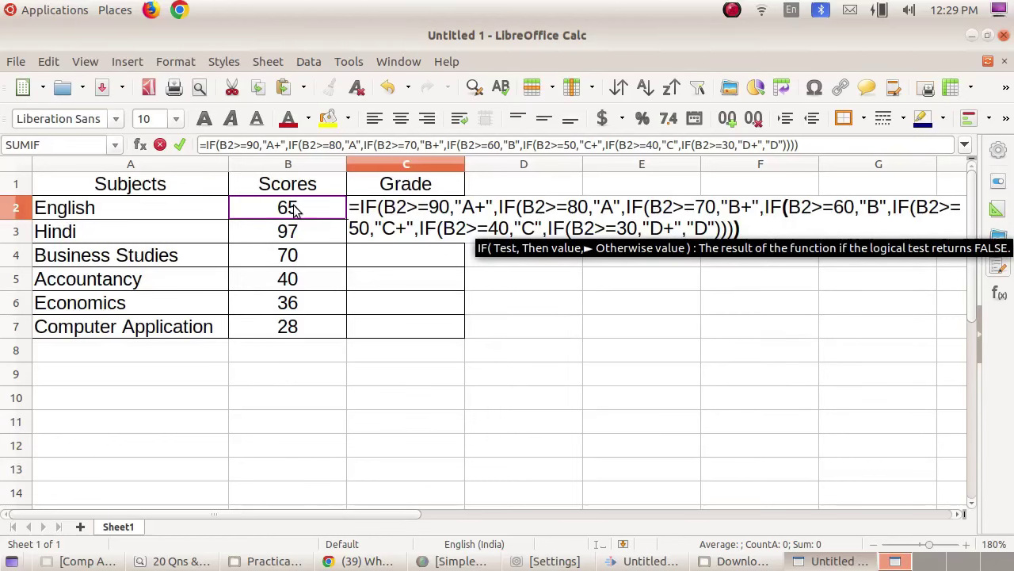
text())))
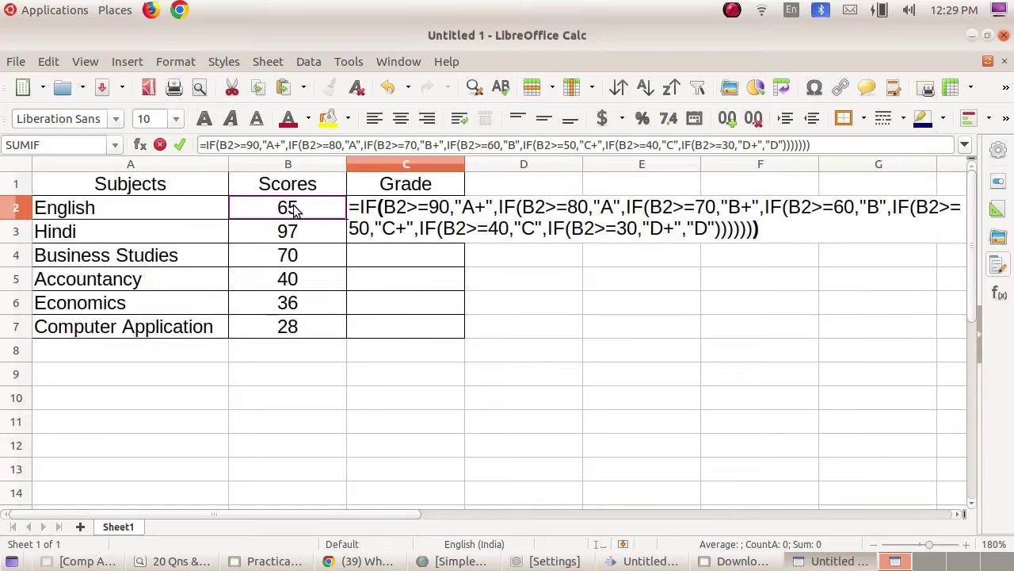
key(Return)
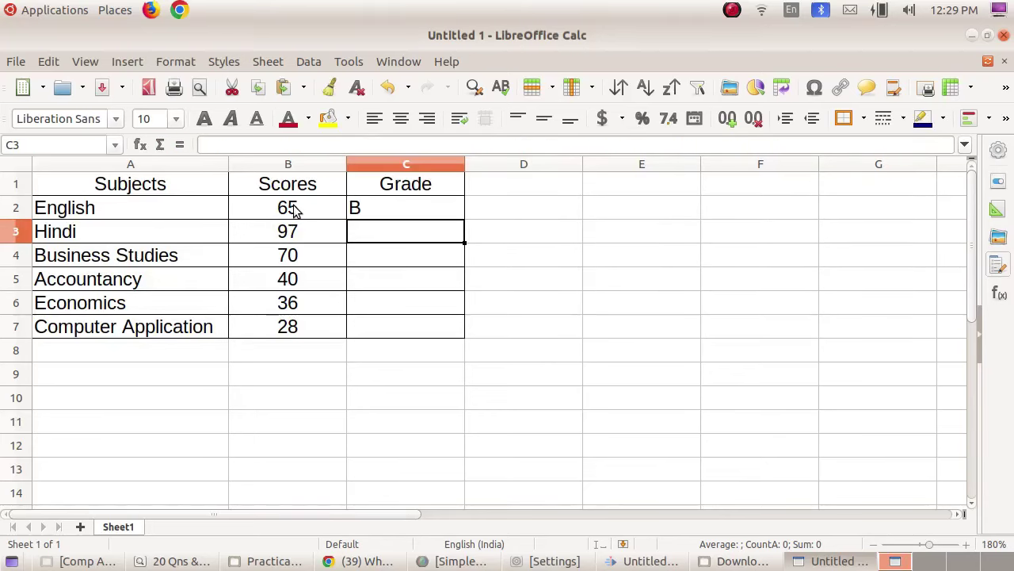
Step: Review the nested IF formula in C2 and fill it down through C7 for the remaining subjects
click(377, 208)
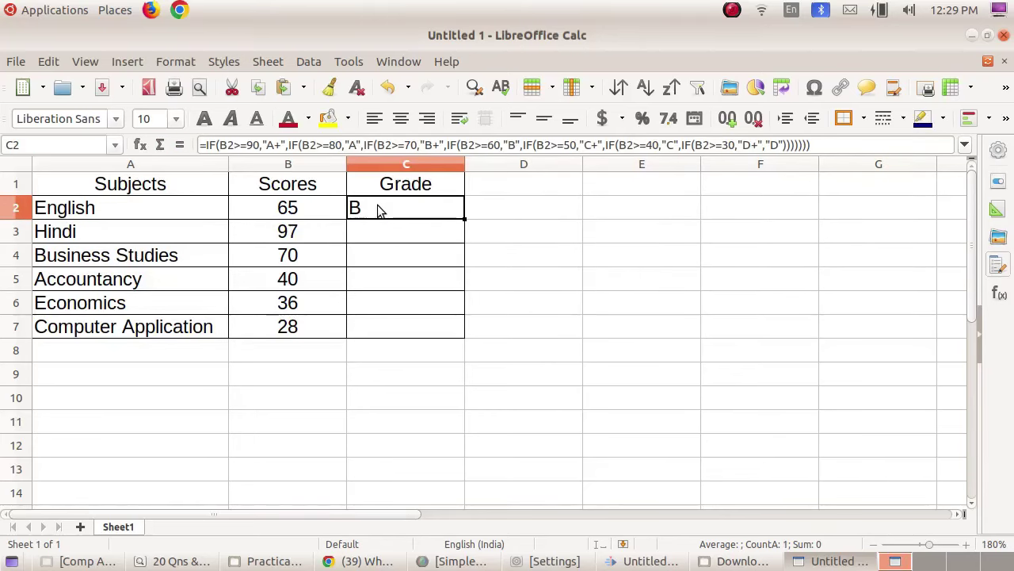
double_click(377, 206)
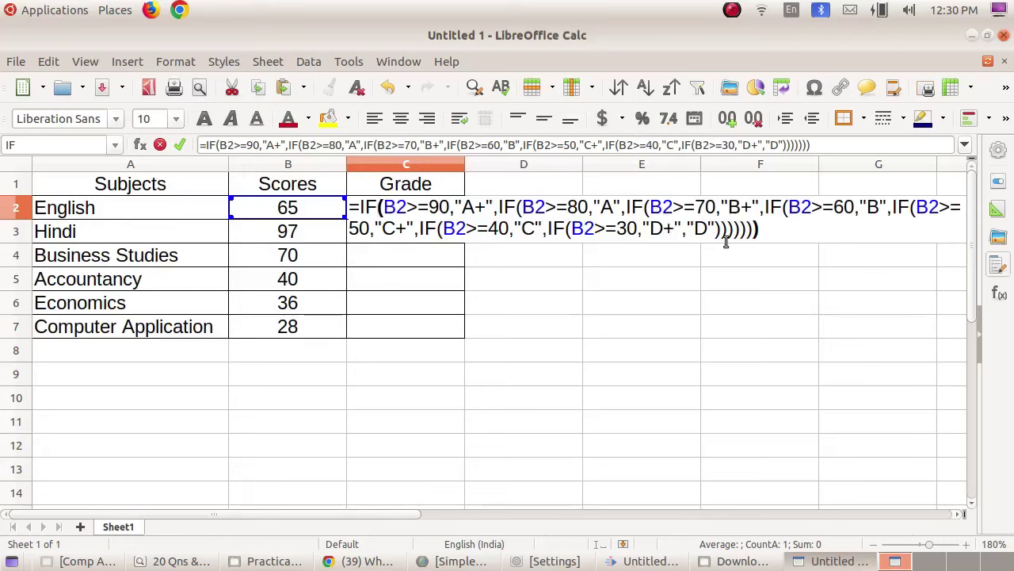
key(Return)
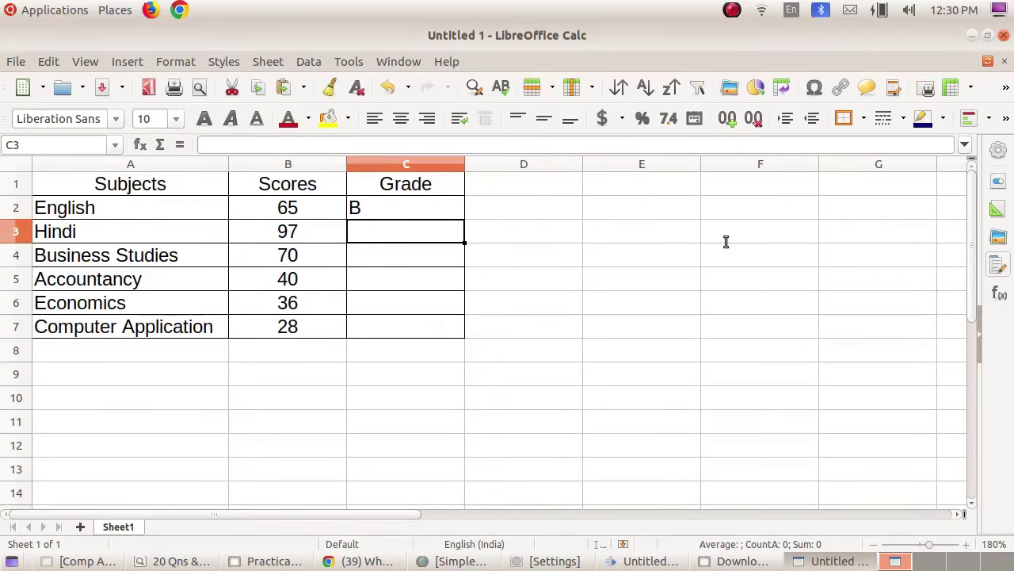
click(443, 209)
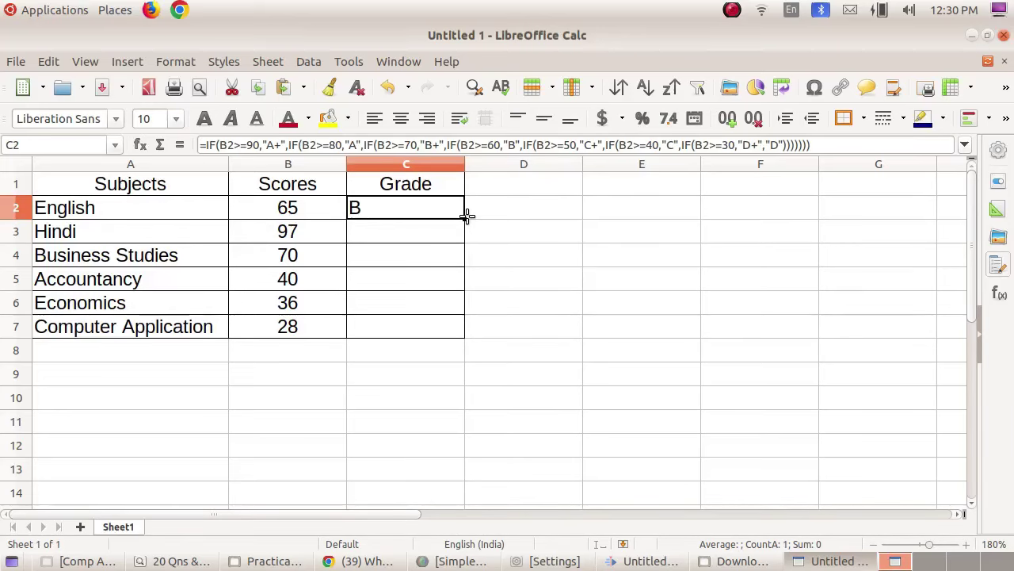
drag(465, 218, 460, 334)
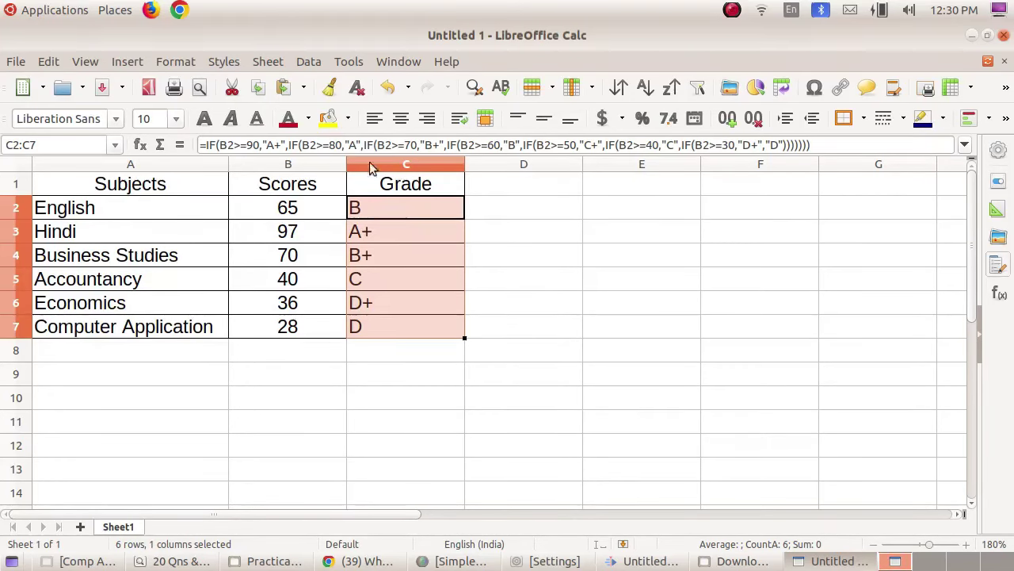
Step: Format the grades in C2:C7 as centred, bold, dark red text
click(401, 118)
click(287, 118)
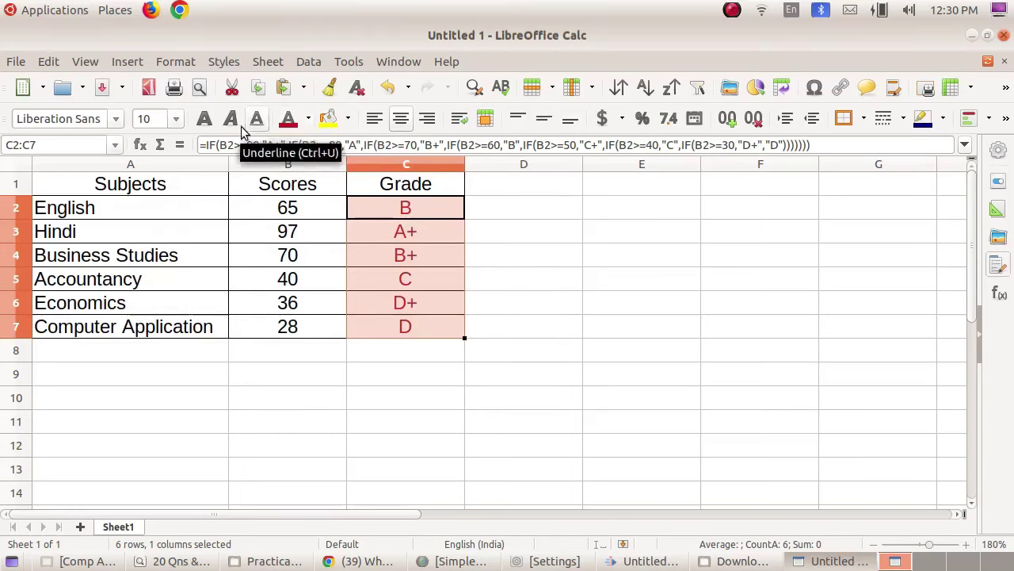
click(204, 118)
click(223, 428)
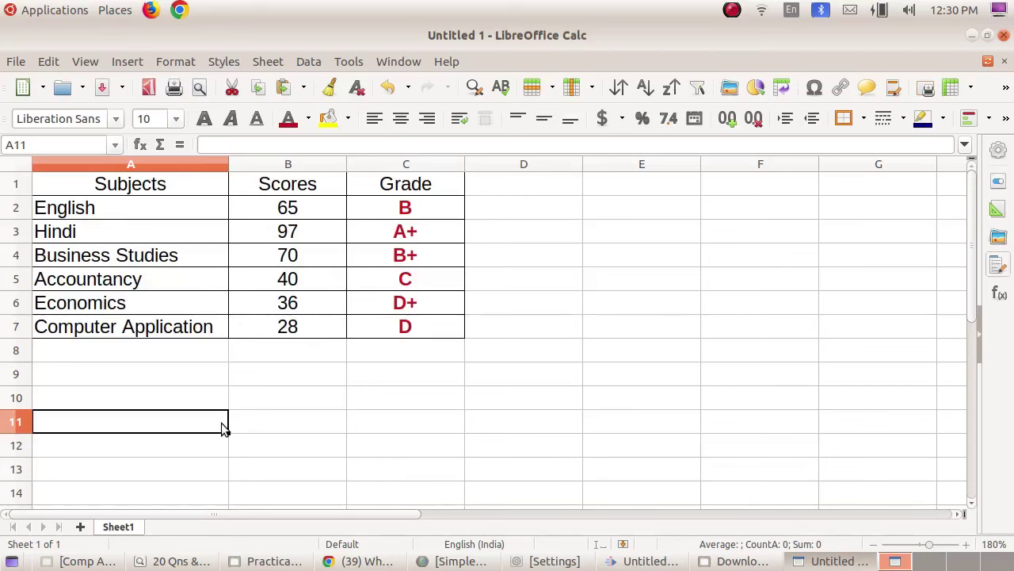
Step: Start saving the spreadsheet and choose the Practical folder on the Desktop as its location
click(102, 88)
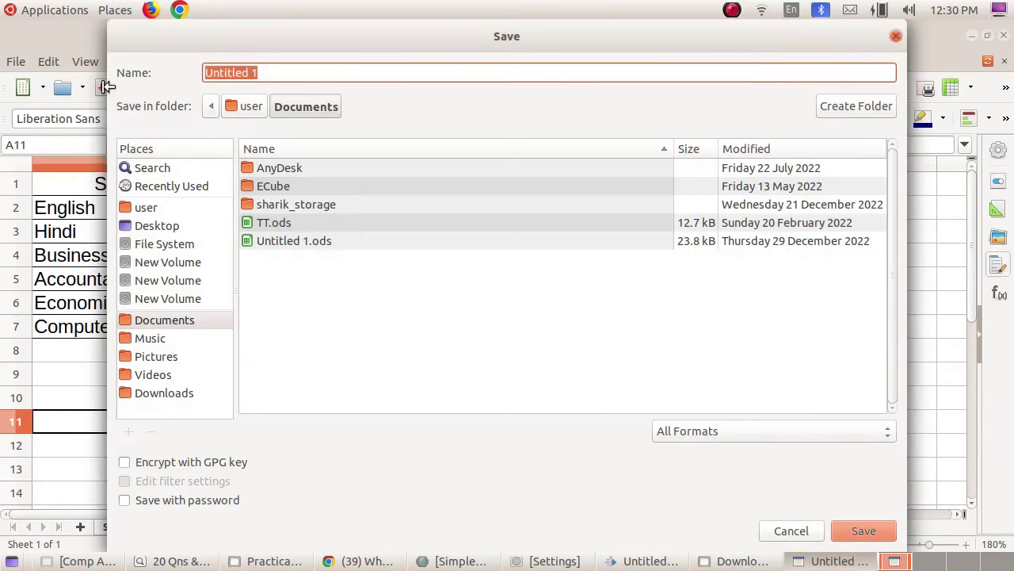
click(176, 225)
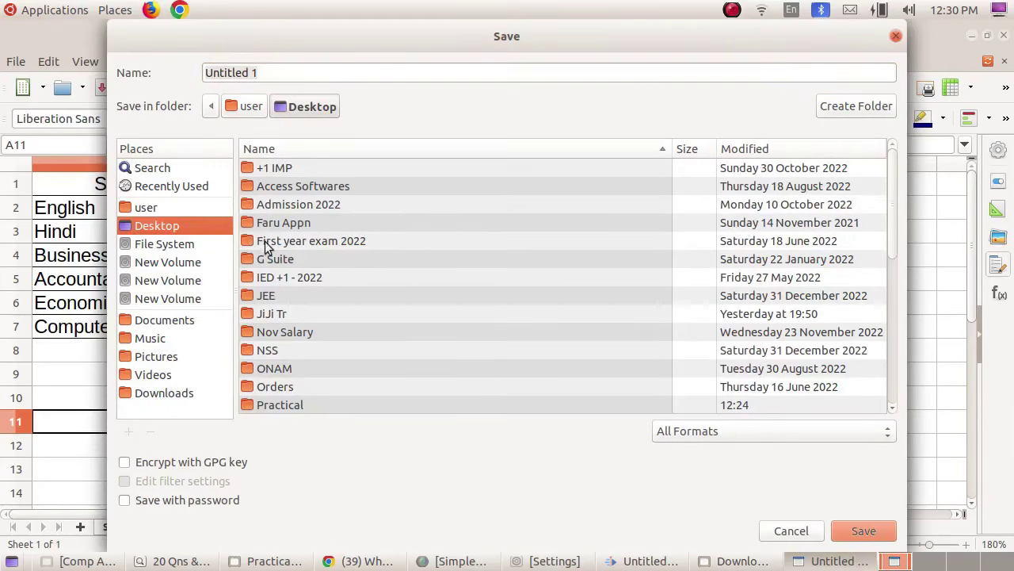
scroll(288, 327, down, 1)
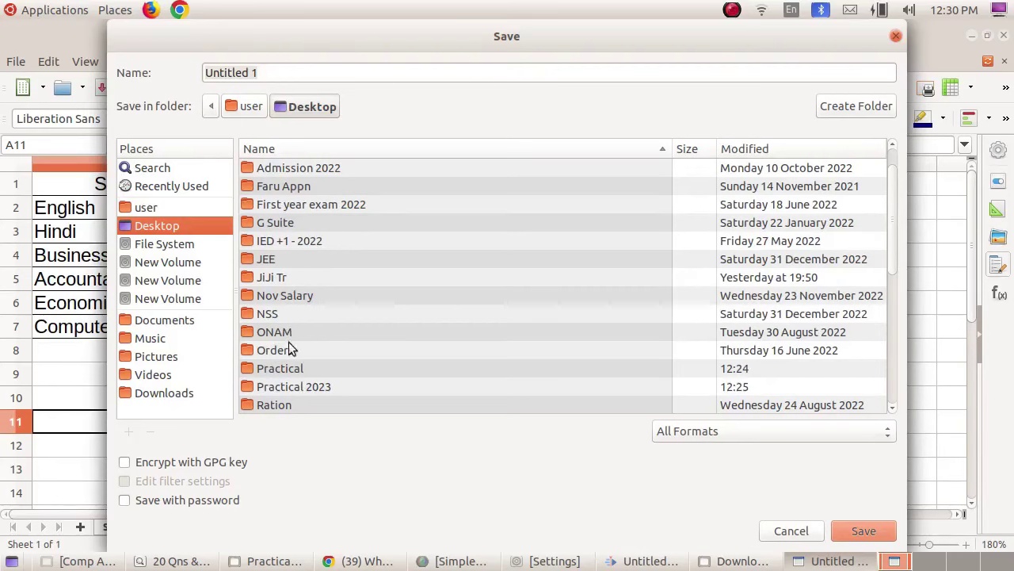
double_click(288, 368)
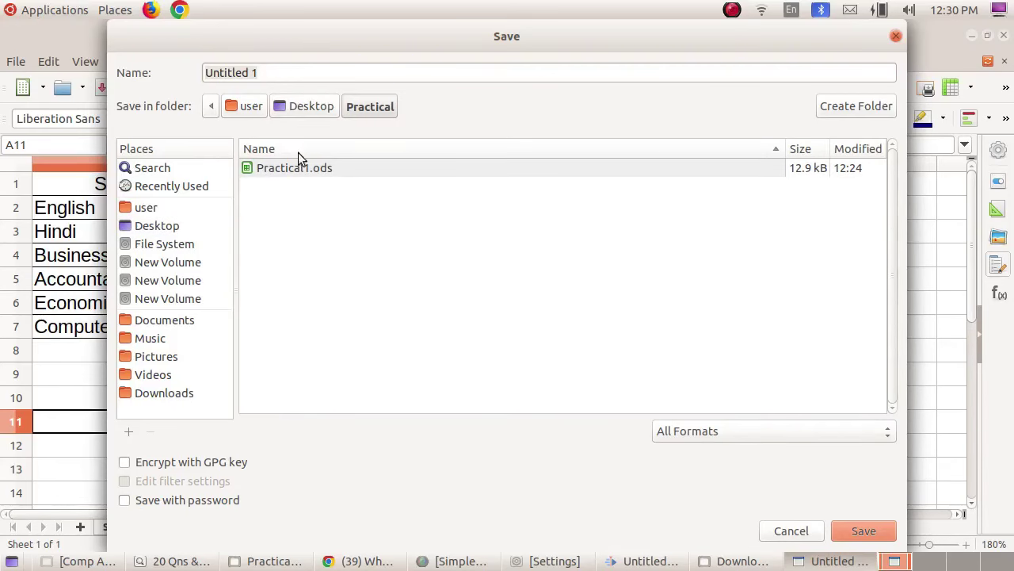
Step: Name the file Practical2 and save it in the chosen folder
text(pRAC)
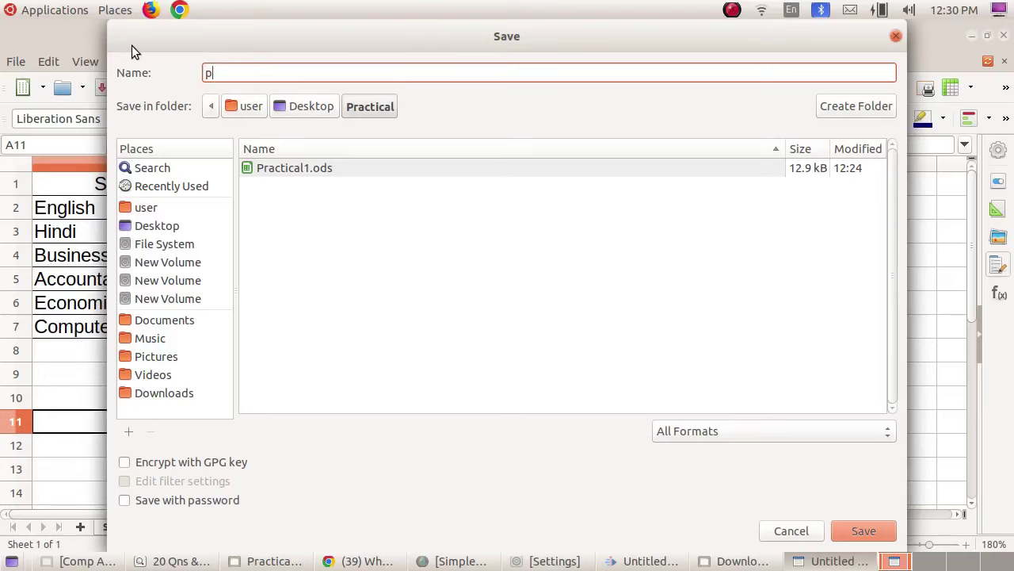
key(BackSpace)
key(BackSpace)
key(BackSpace)
key(BackSpace)
text(Pra)
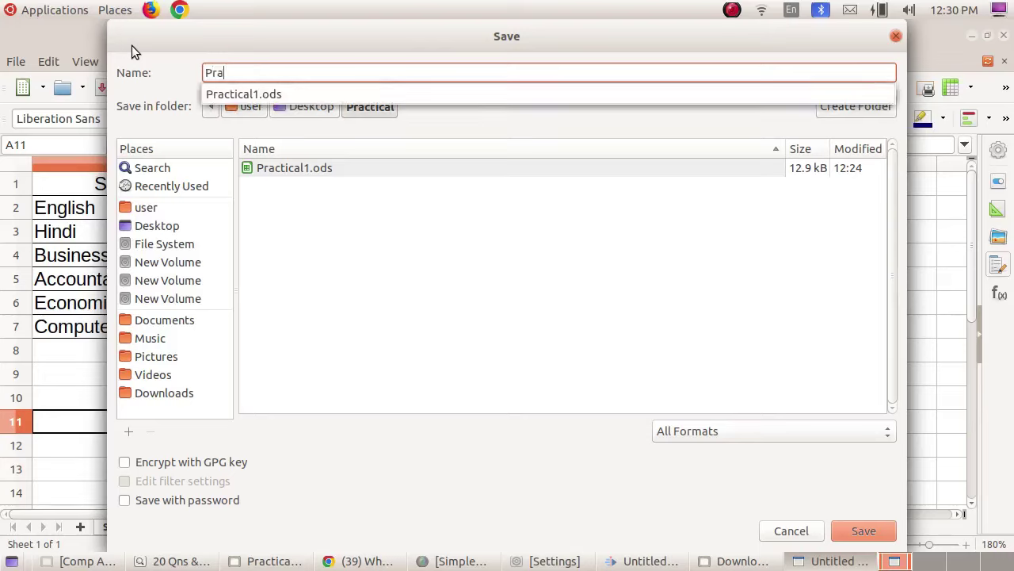
text(ctical 2)
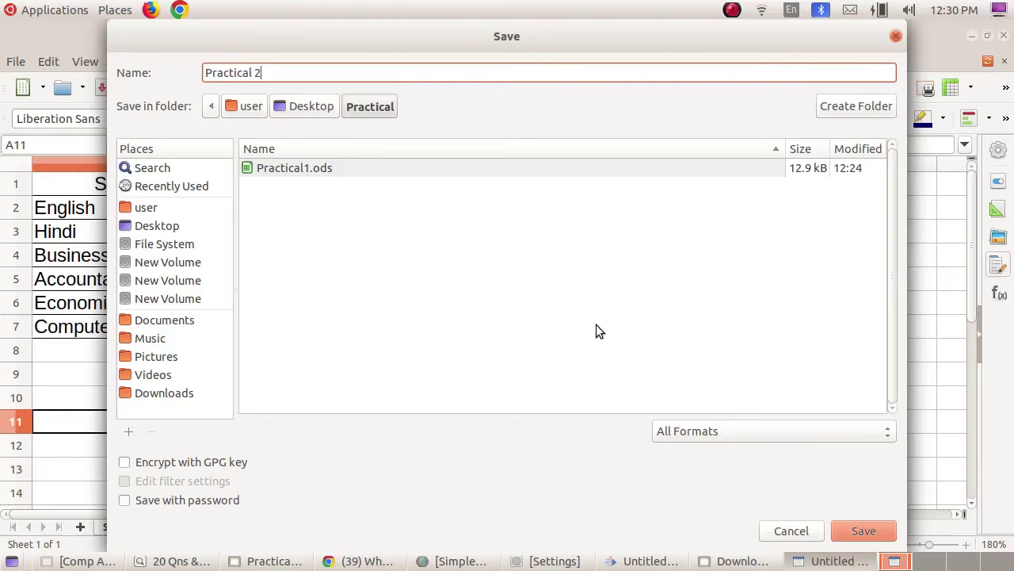
key(BackSpace)
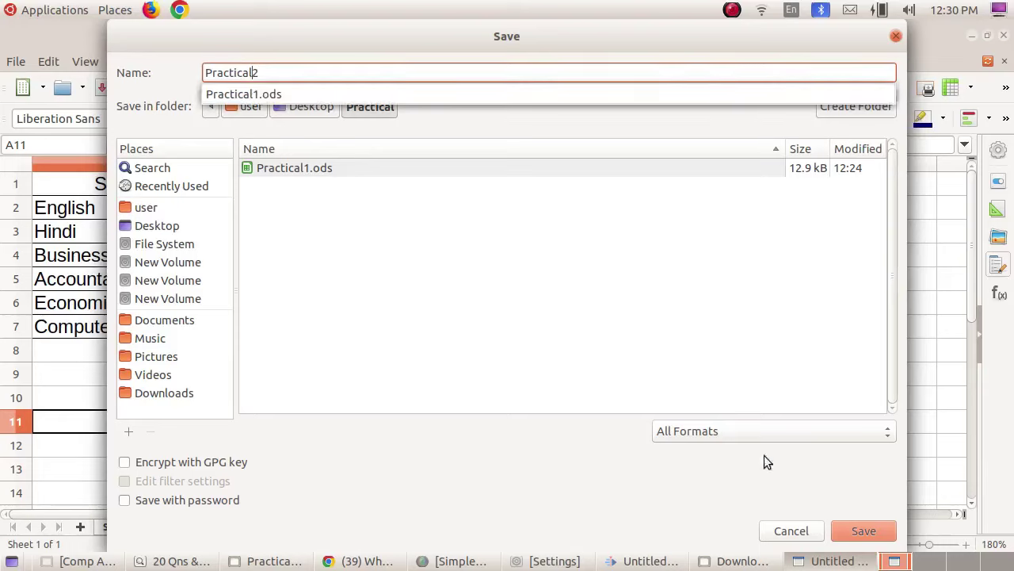
click(860, 536)
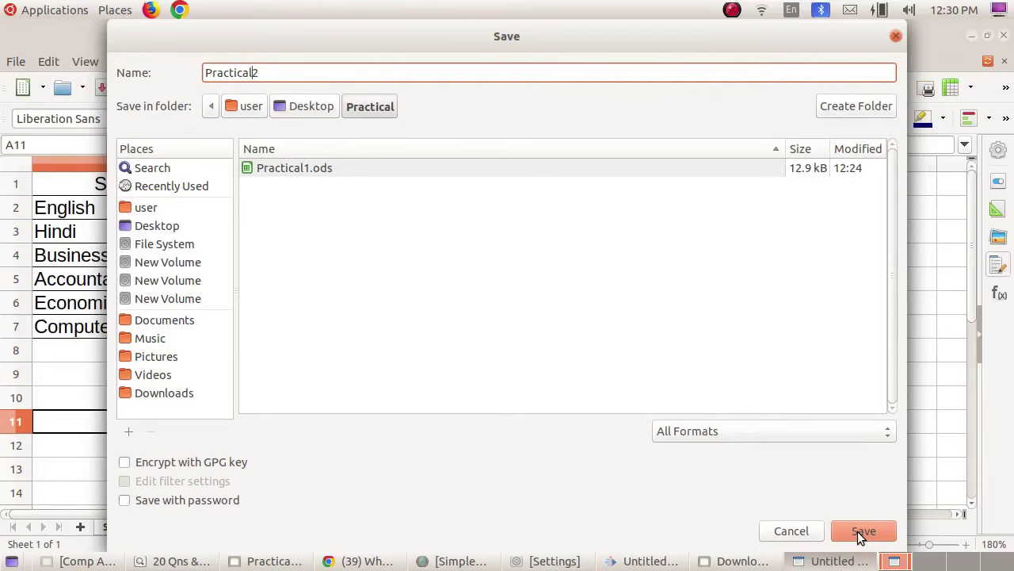
click(861, 536)
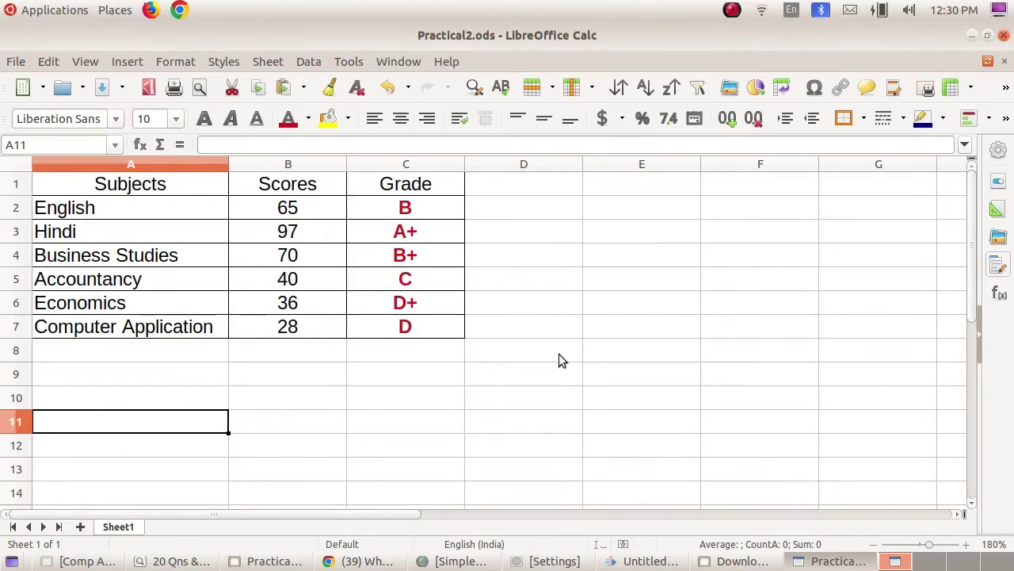